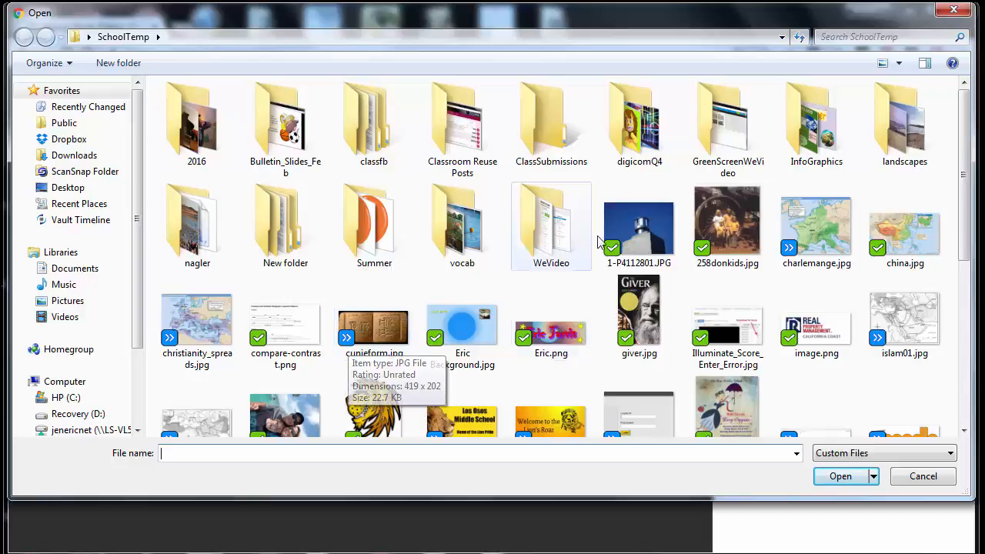
Step: Open the MOUNT-EVEREST-facebook image from the SchoolTemp folder
drag(963, 171, 967, 289)
click(207, 319)
double_click(206, 319)
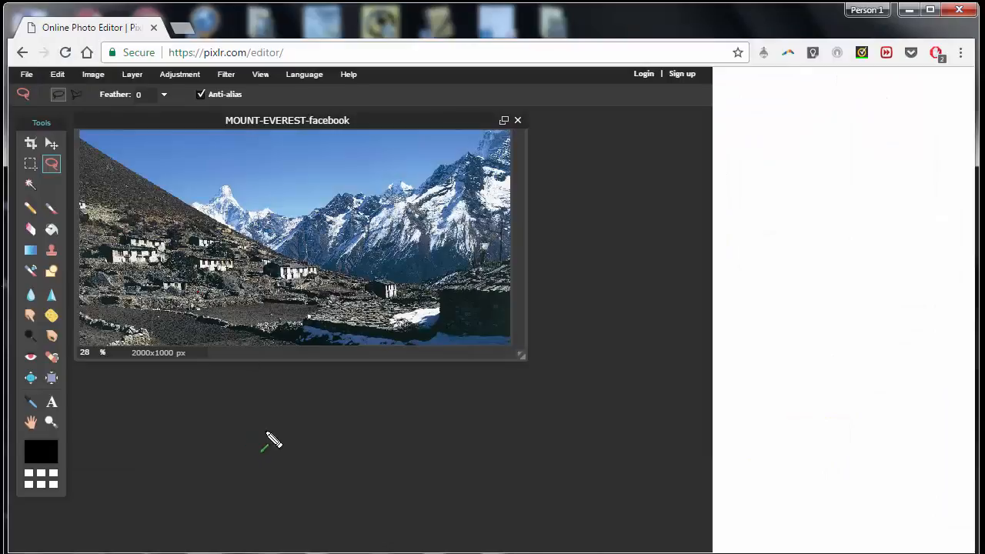
drag(275, 439, 97, 364)
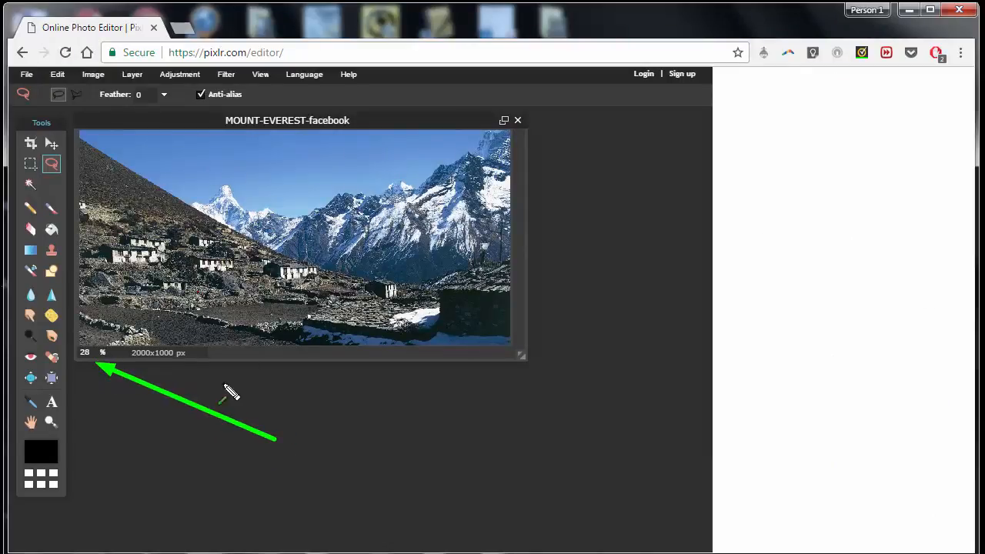
drag(229, 383, 165, 360)
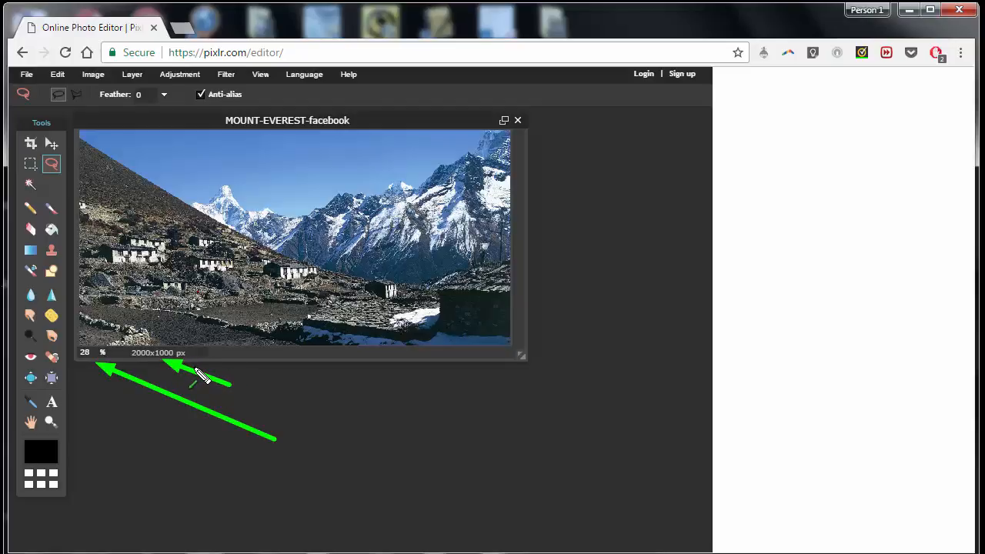
click(188, 366)
key(Escape)
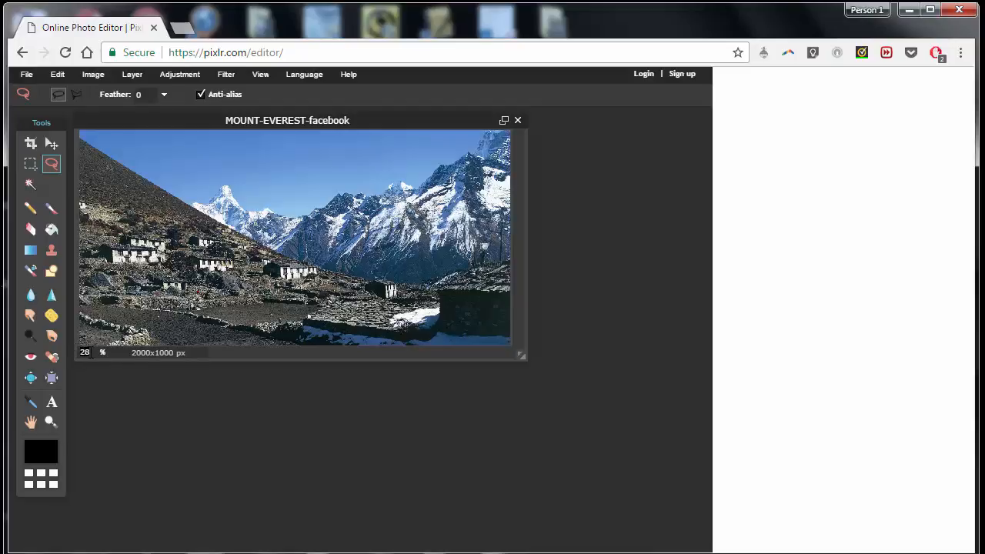
Step: Set the zoom of the mountain image to 100%
key(BackSpace)
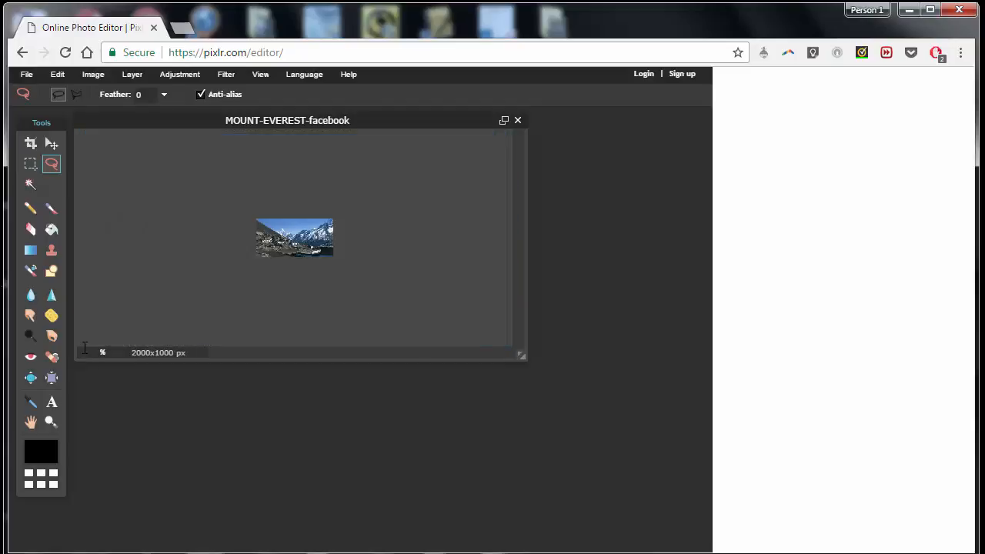
text(100)
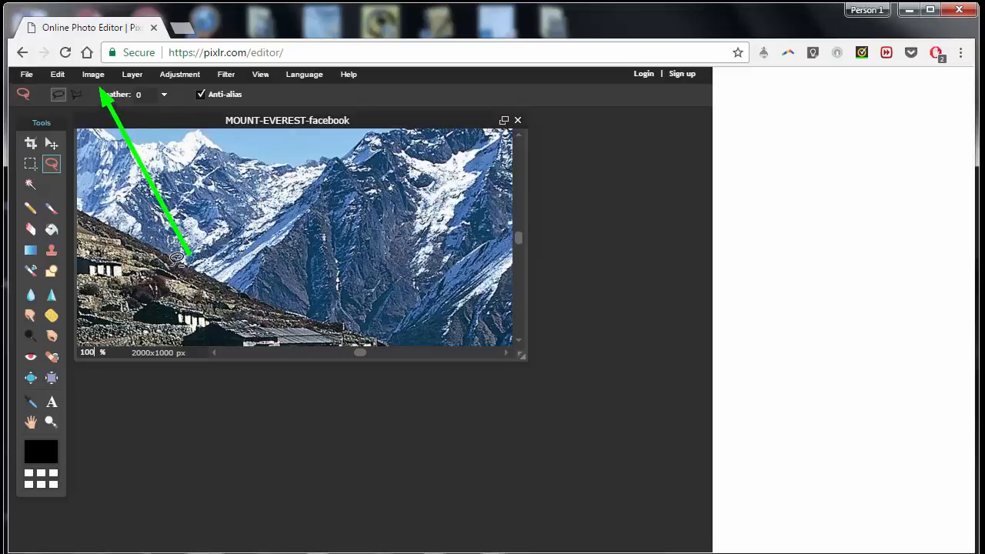
Step: Reduce the image size to 880 x 440 pixels with constrained proportions
click(93, 74)
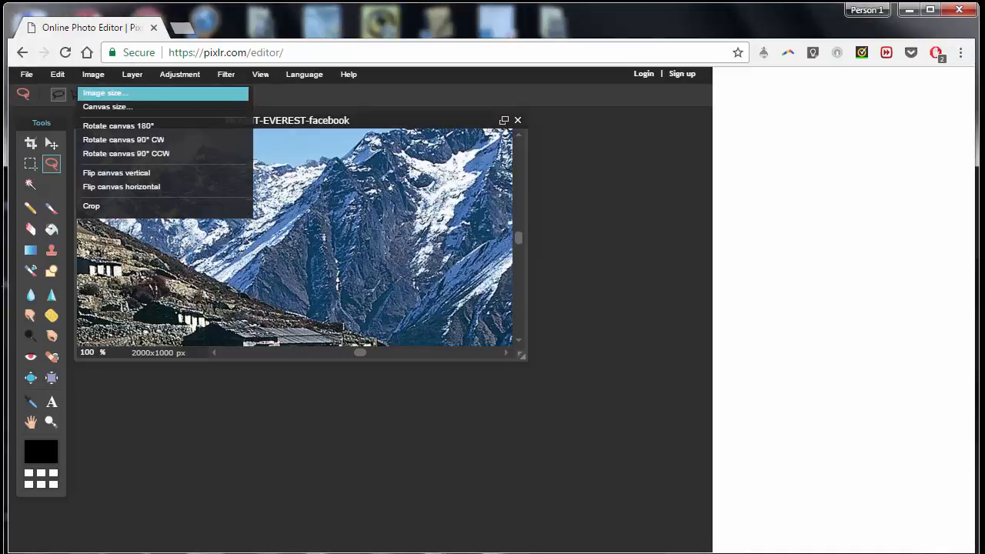
click(103, 92)
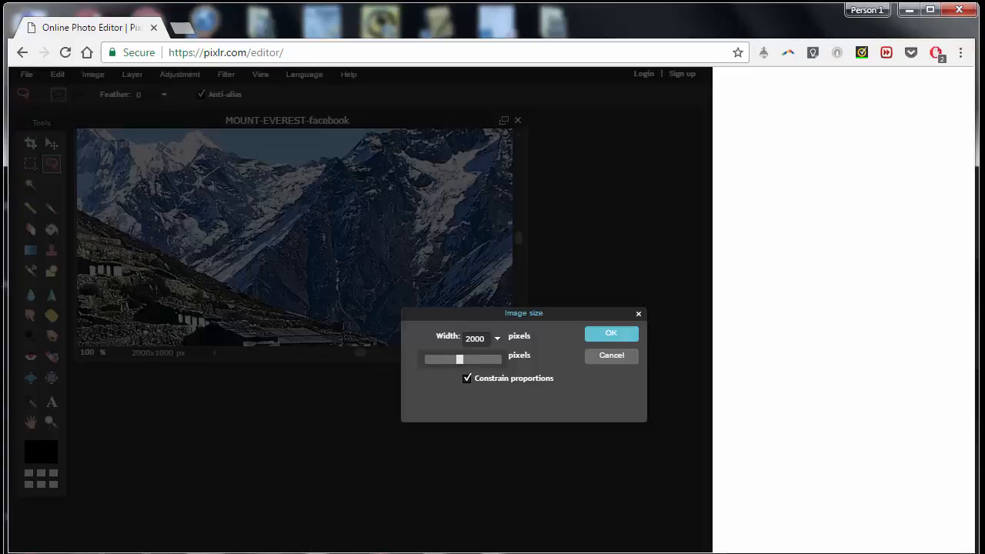
drag(459, 359, 441, 359)
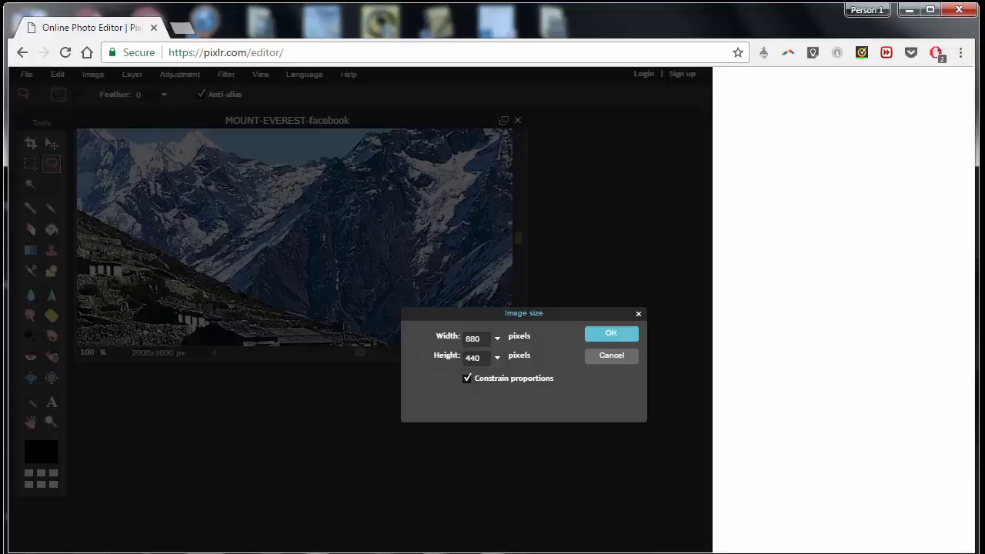
click(612, 333)
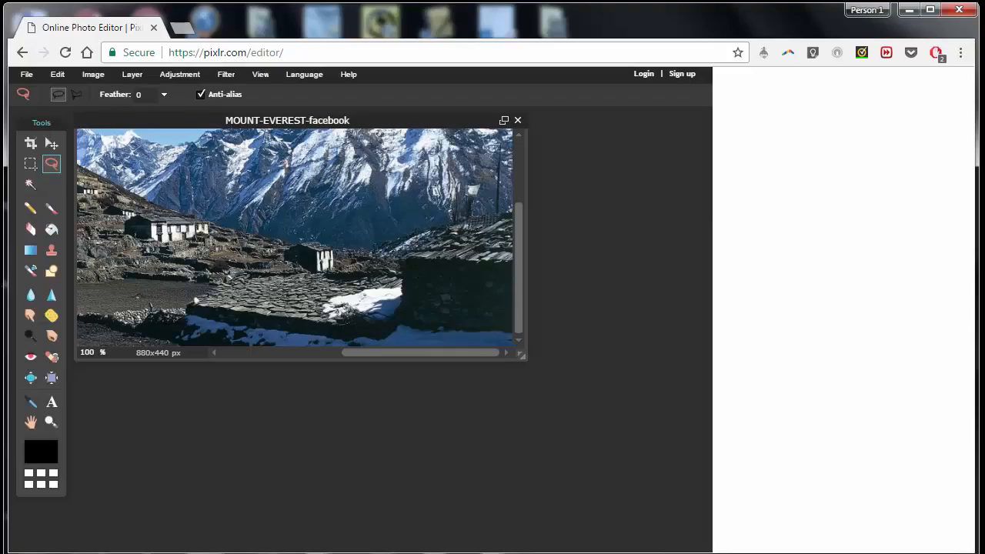
Step: Resize the image to 560 x 280 pixels with constrained proportions and enlarge its document window beyond the picture
scroll(395, 290, down, 1)
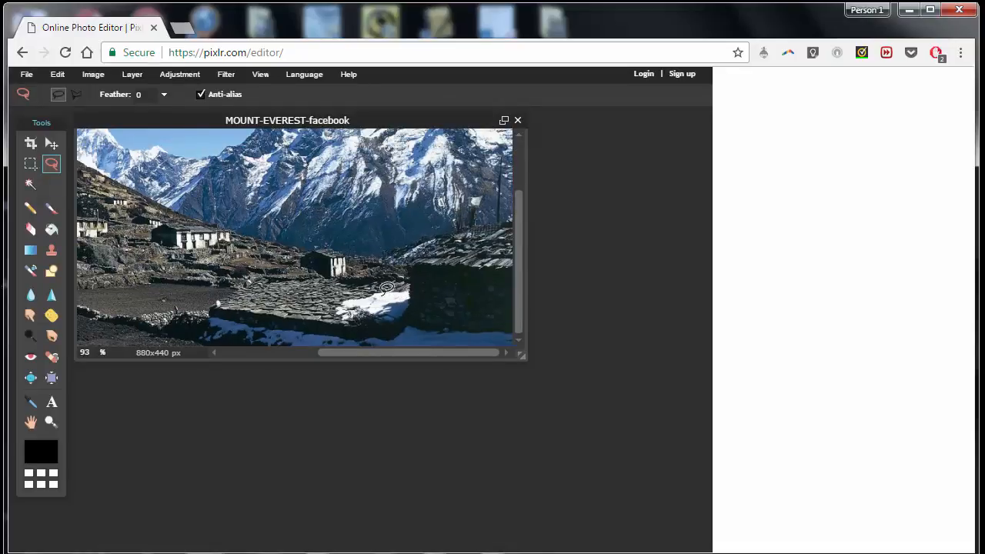
scroll(367, 289, up, 1)
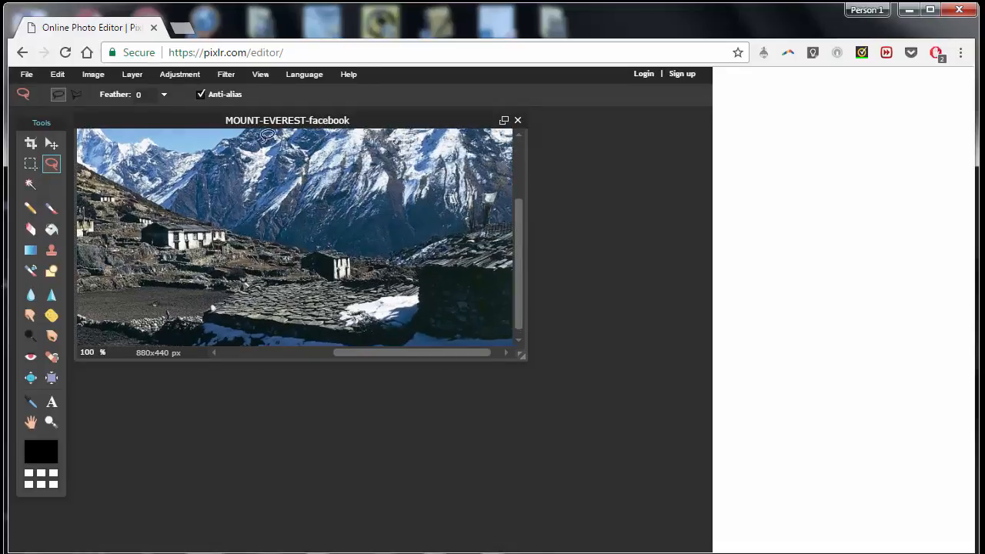
click(93, 73)
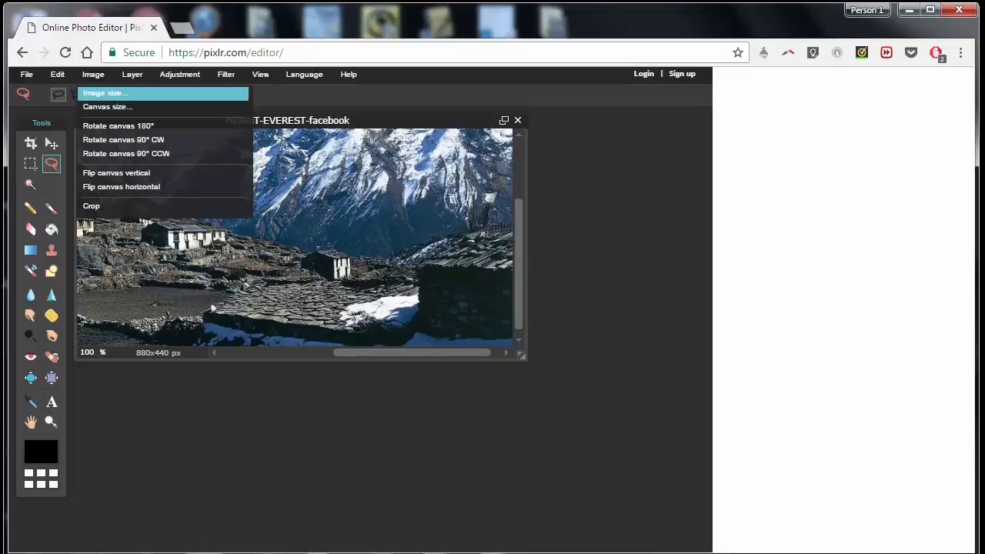
click(105, 93)
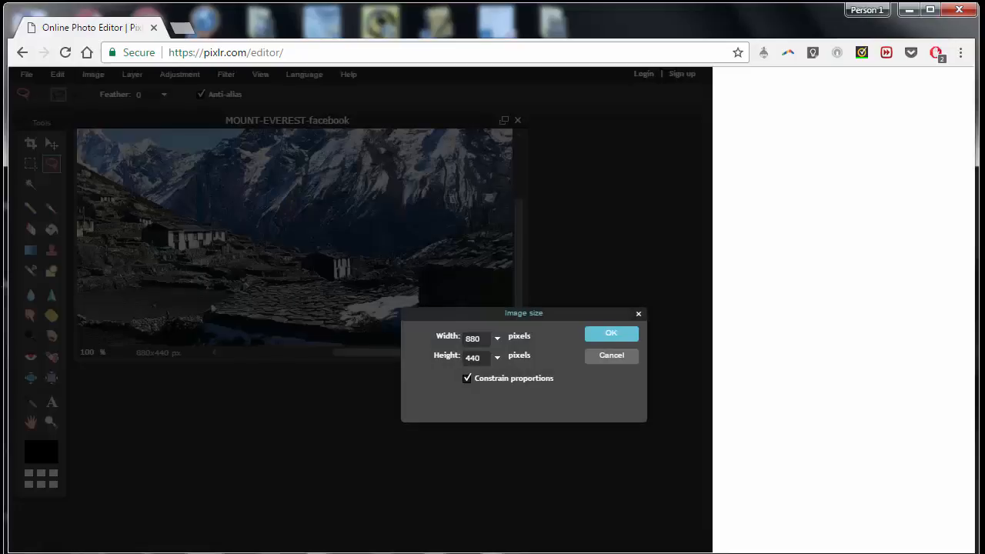
click(497, 339)
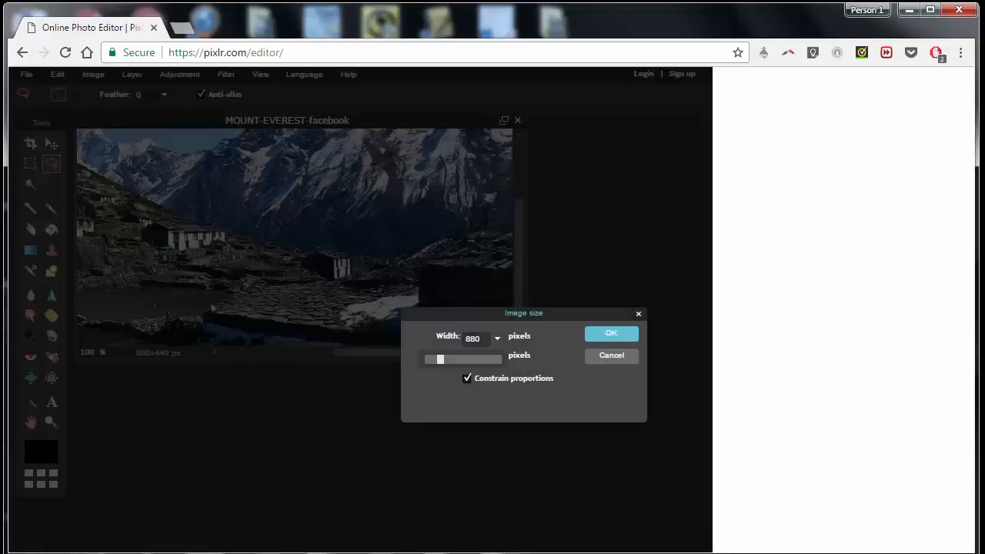
drag(440, 359, 436, 360)
click(611, 333)
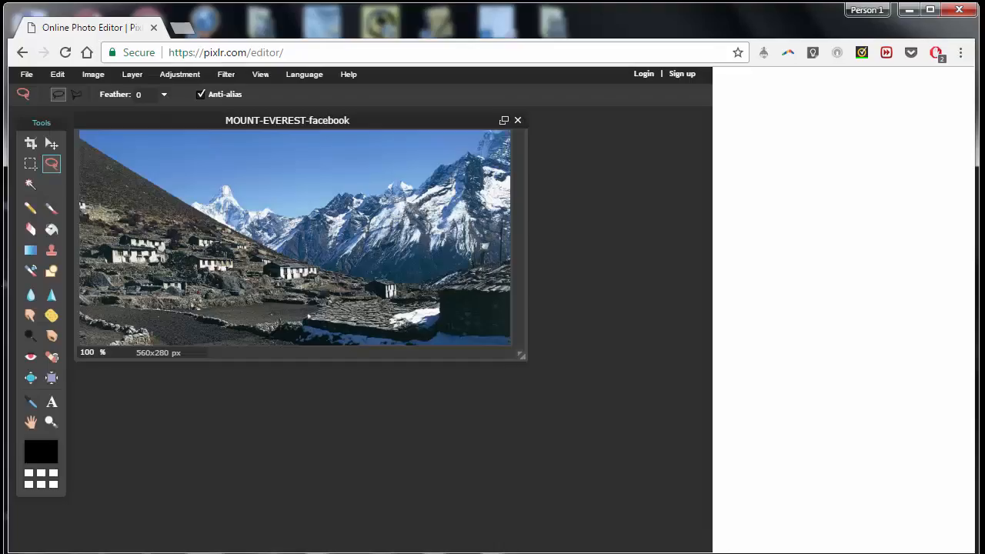
drag(528, 352, 622, 456)
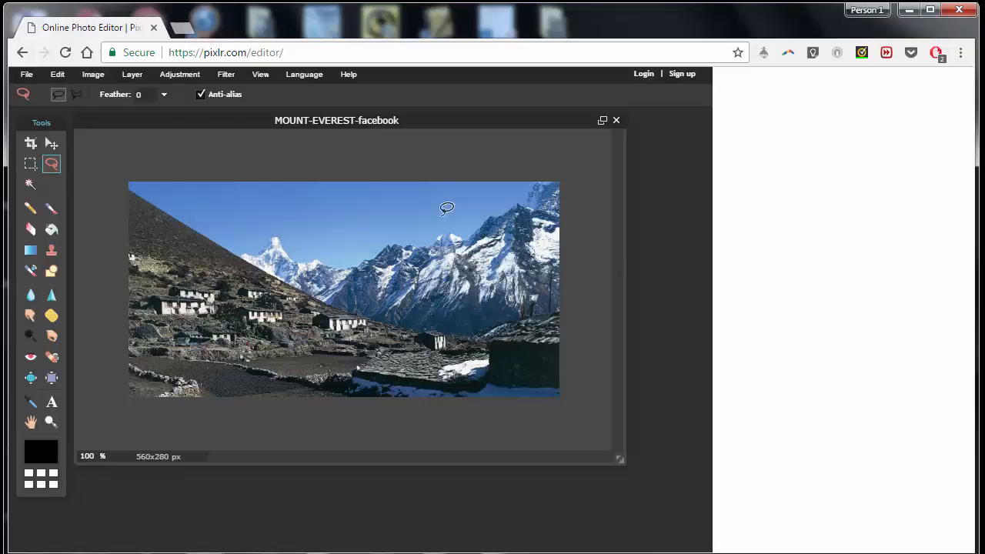
Step: Try selecting the blue sky with the Wand tool at a tolerance of 23, and deselect everything
key(w)
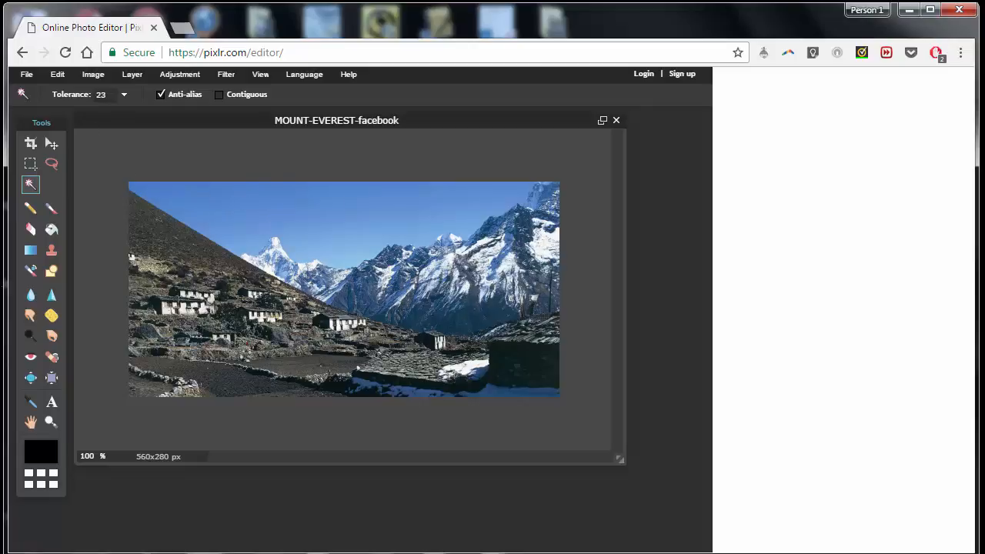
click(124, 95)
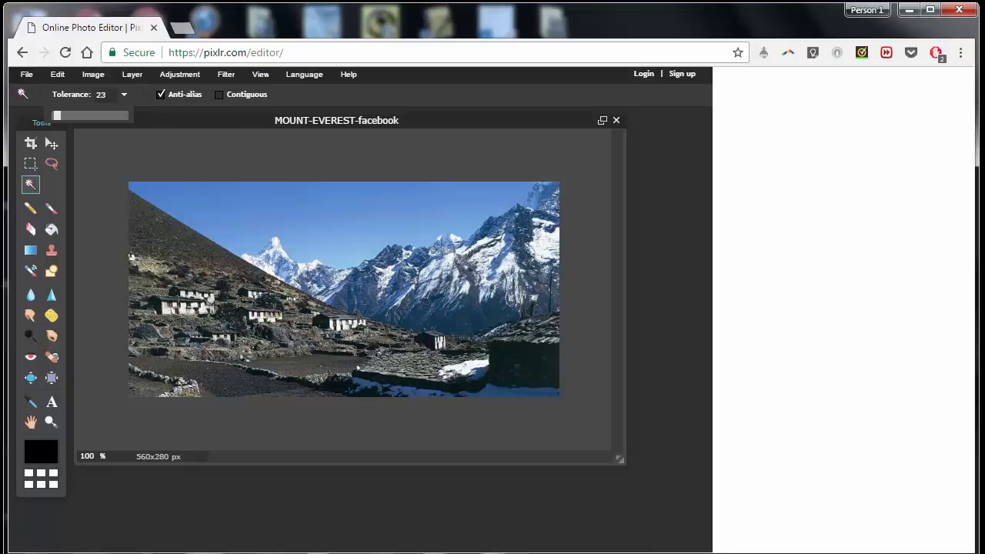
drag(57, 115, 119, 116)
drag(122, 115, 56, 116)
click(211, 207)
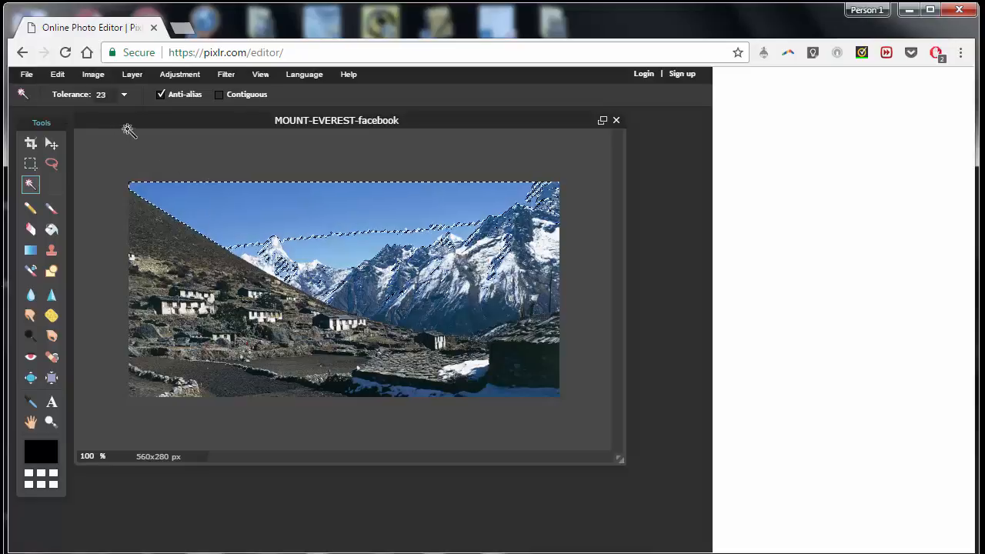
right_click(192, 204)
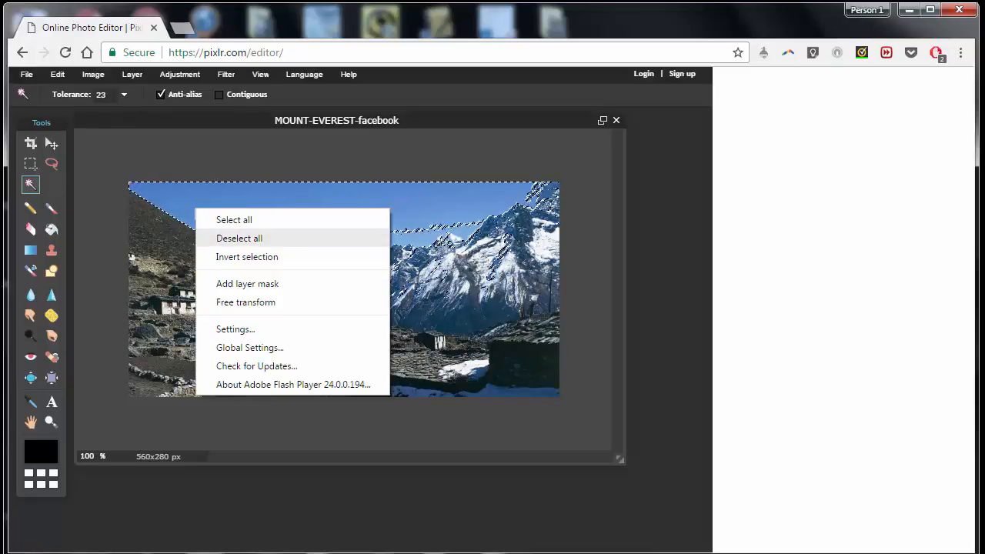
click(206, 235)
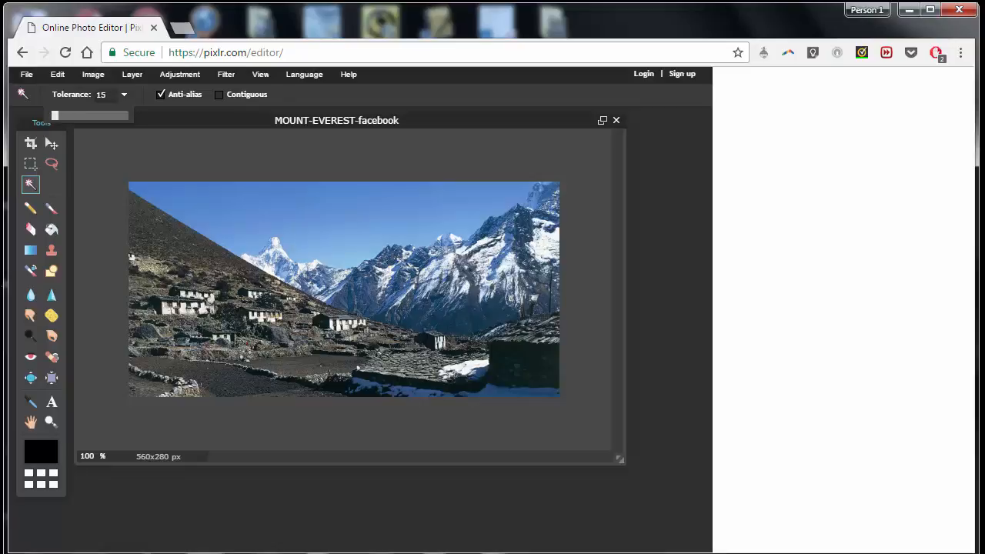
Step: Try selecting the sky at a wand tolerance of 15, adding its lower bands to the selection, and deselect everything
click(174, 188)
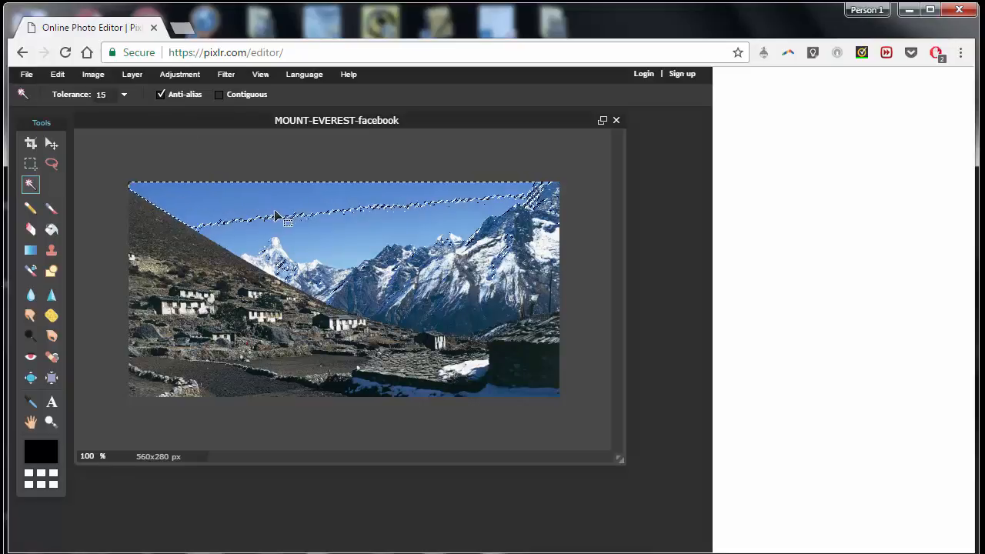
shift+click(314, 234)
shift+click(342, 258)
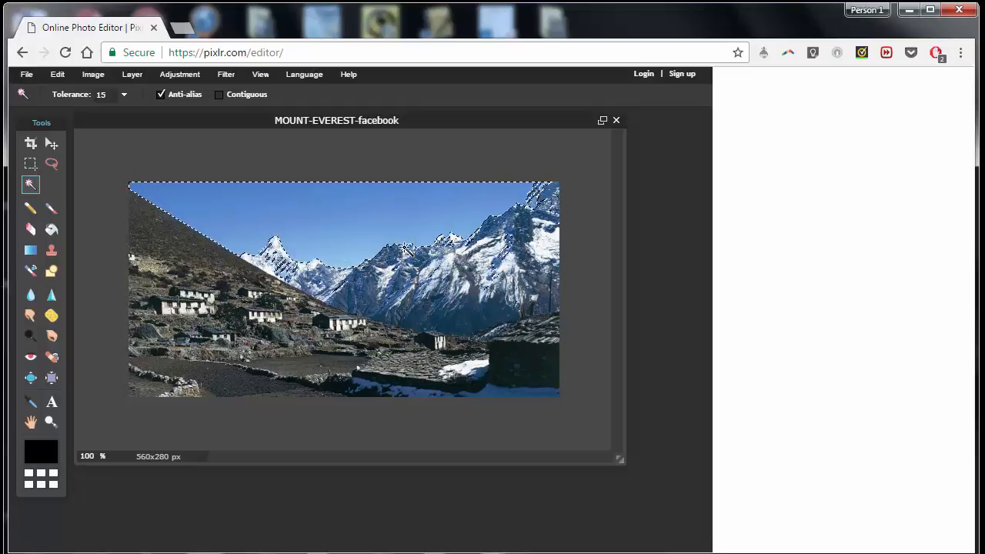
right_click(391, 195)
click(425, 224)
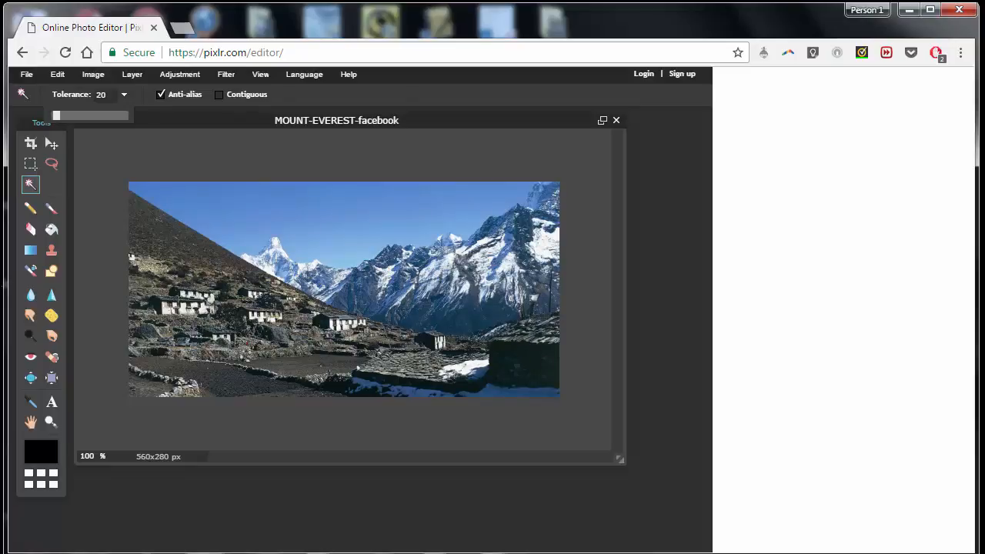
Step: Set the wand tolerance to 10 and select the whole sky down to the mountain ridge by adding its remaining bands
drag(54, 115, 53, 116)
click(124, 95)
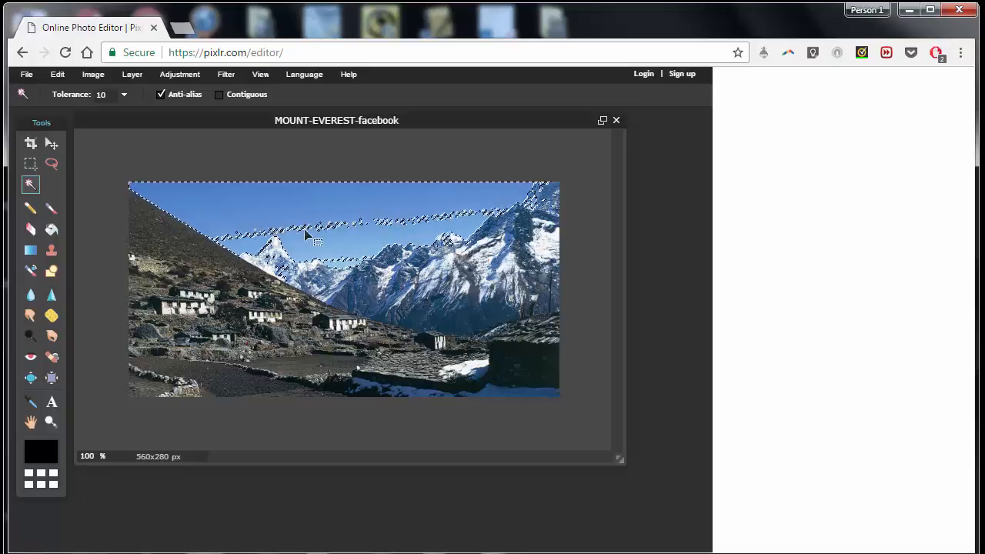
shift+click(341, 231)
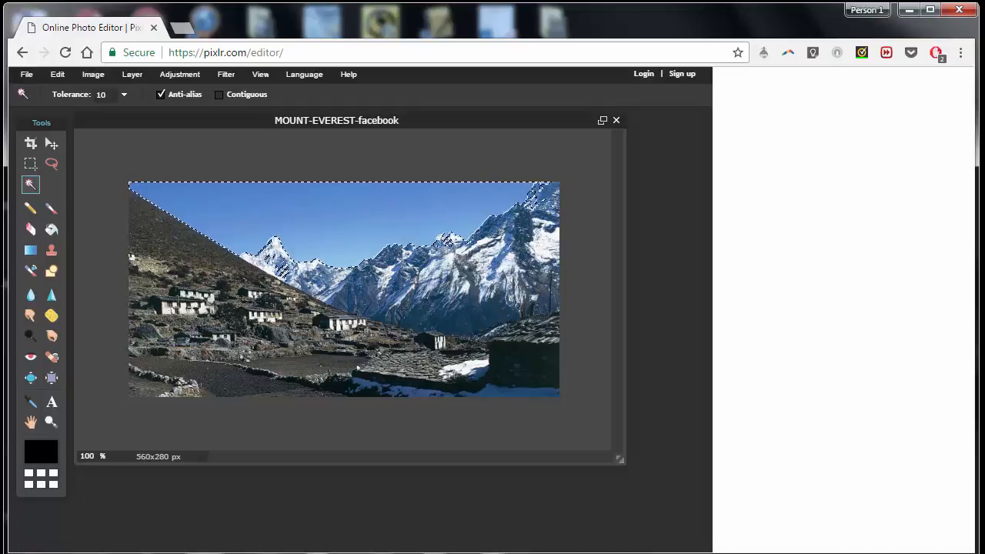
Step: Try a brightness of -6 and a contrast of 12 on the selected sky, and cancel the adjustment
click(179, 74)
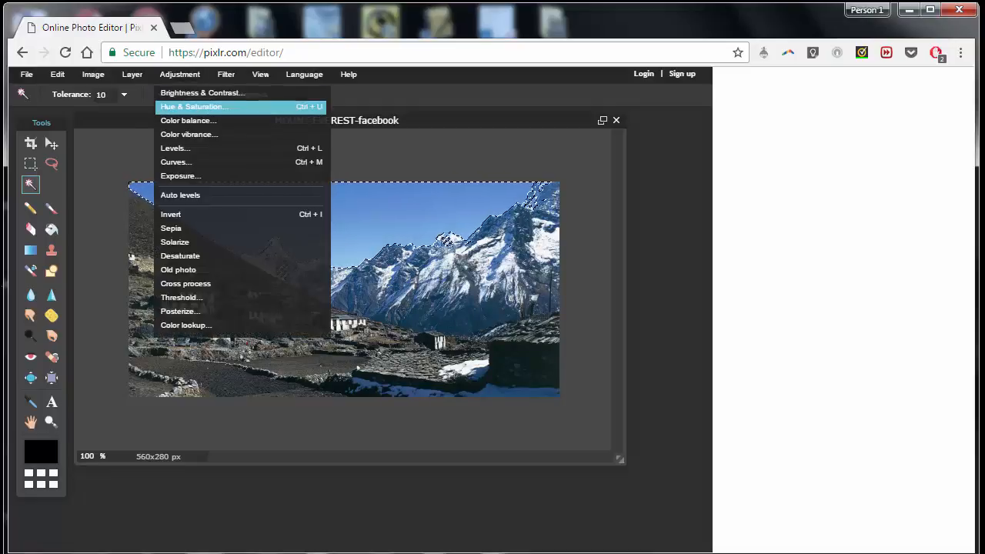
click(202, 92)
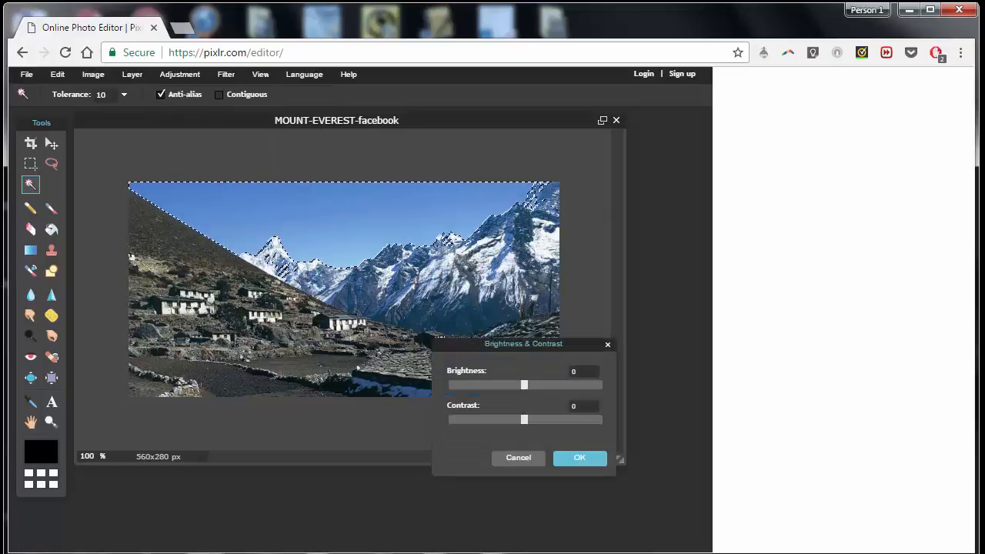
mouse_move(524, 384)
mouse_down()
mouse_move(550, 385)
mouse_move(502, 384)
mouse_move(520, 385)
mouse_up()
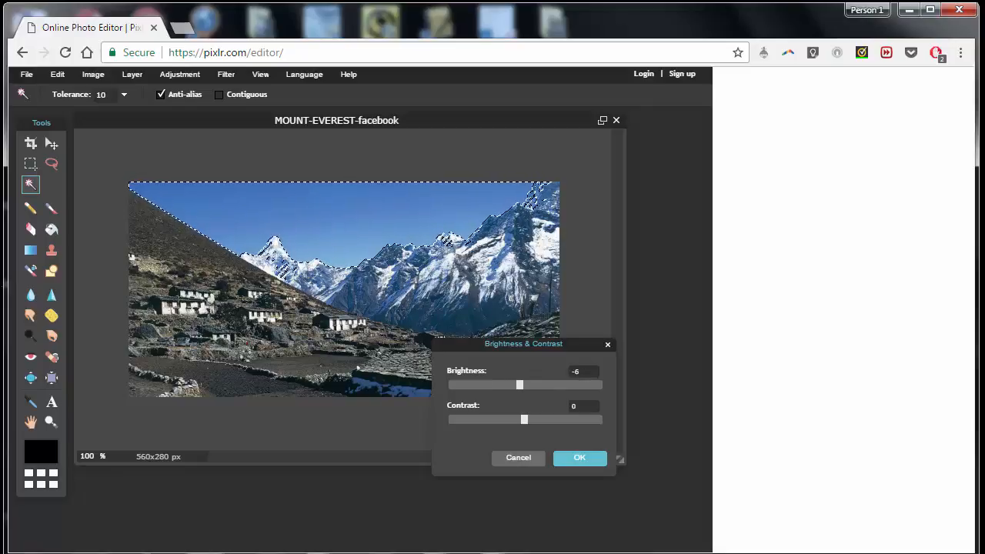
mouse_move(525, 419)
mouse_down()
mouse_move(511, 419)
mouse_move(601, 419)
mouse_move(539, 420)
mouse_up()
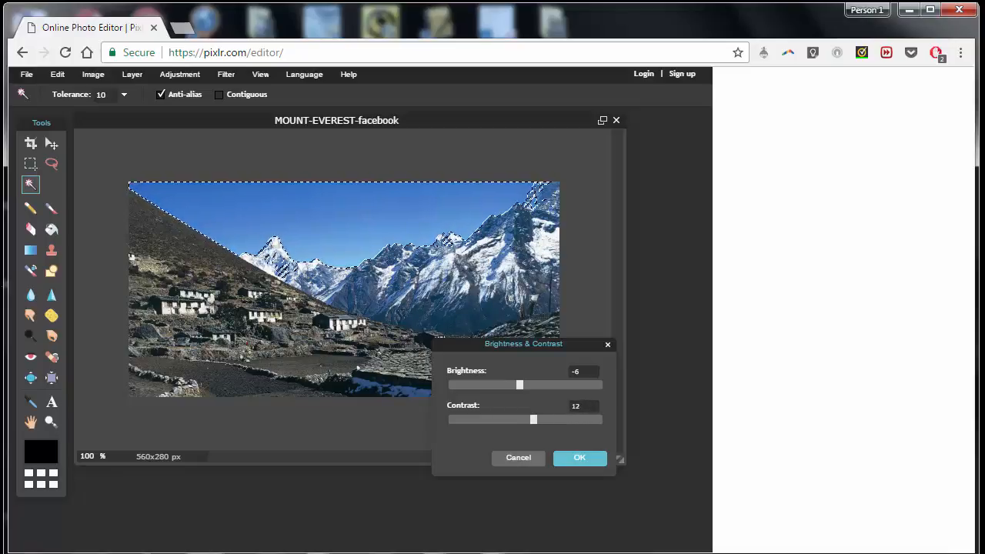
key(Escape)
Step: Colorize the selected sky deep blue with Hue & Saturation at hue 56, saturation 27 and lightness -7
click(179, 74)
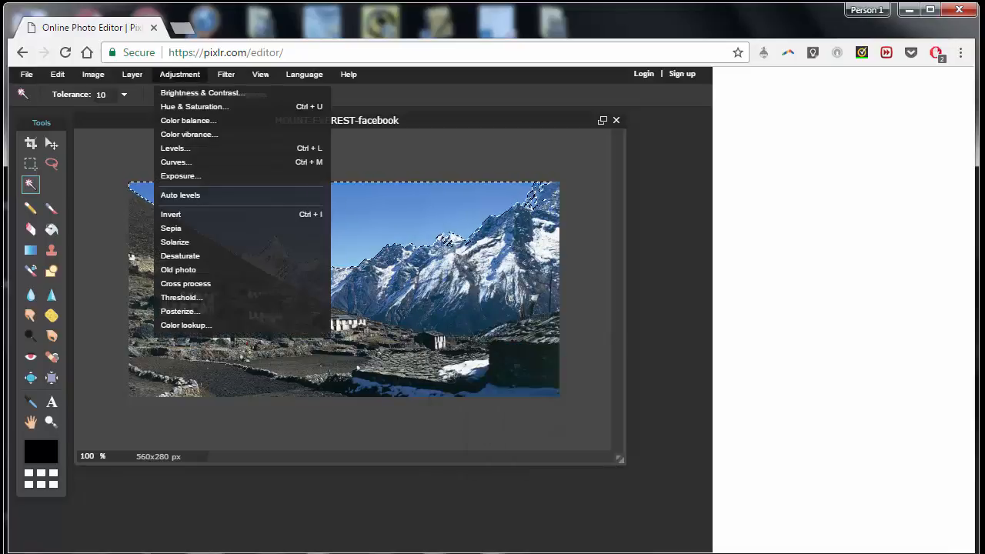
click(222, 105)
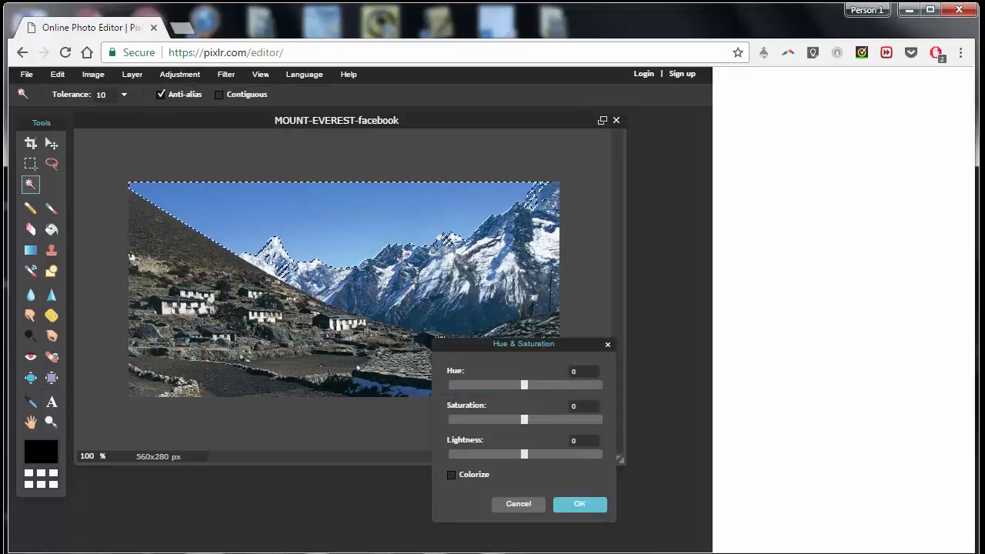
drag(525, 385, 562, 385)
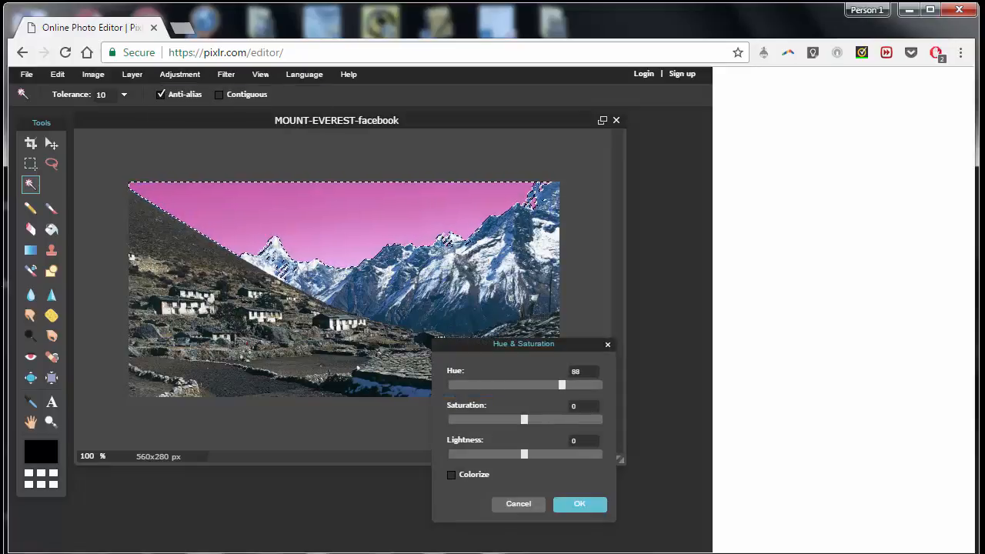
drag(524, 418, 545, 419)
drag(524, 454, 519, 454)
click(451, 474)
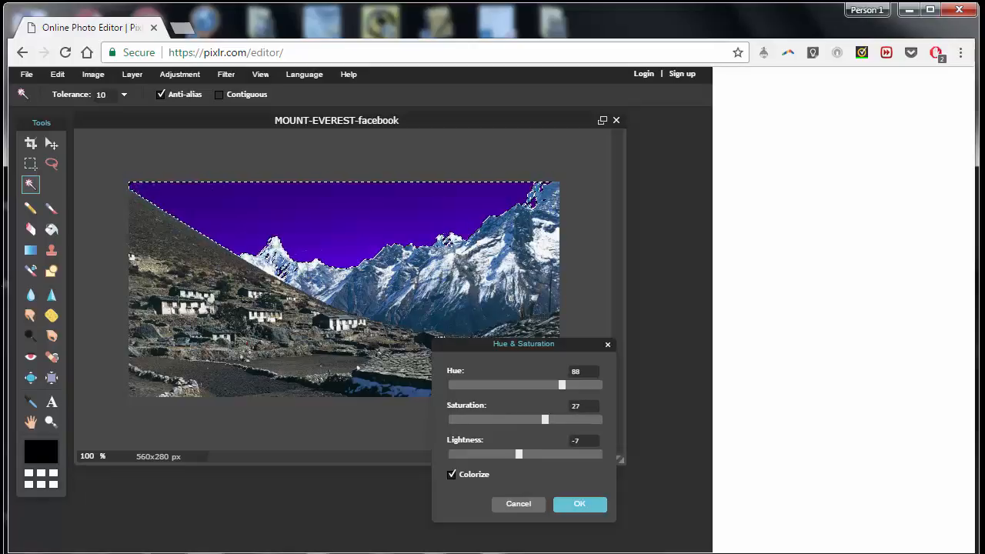
click(451, 475)
click(451, 474)
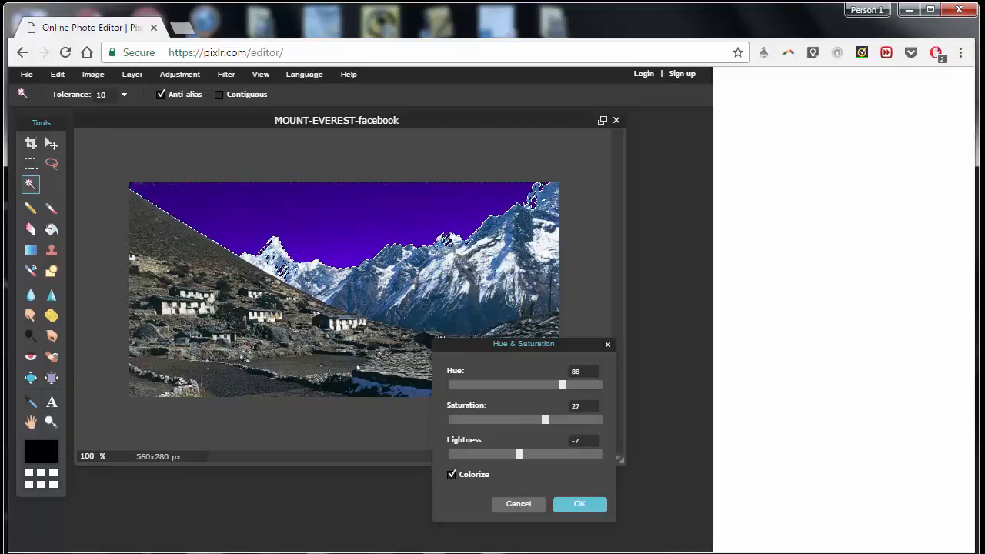
drag(561, 385, 548, 385)
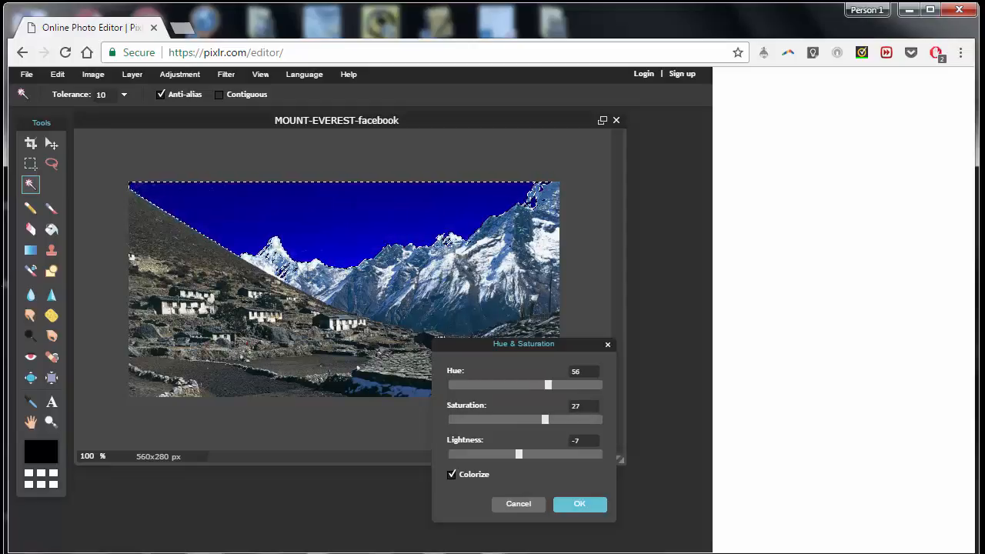
click(579, 503)
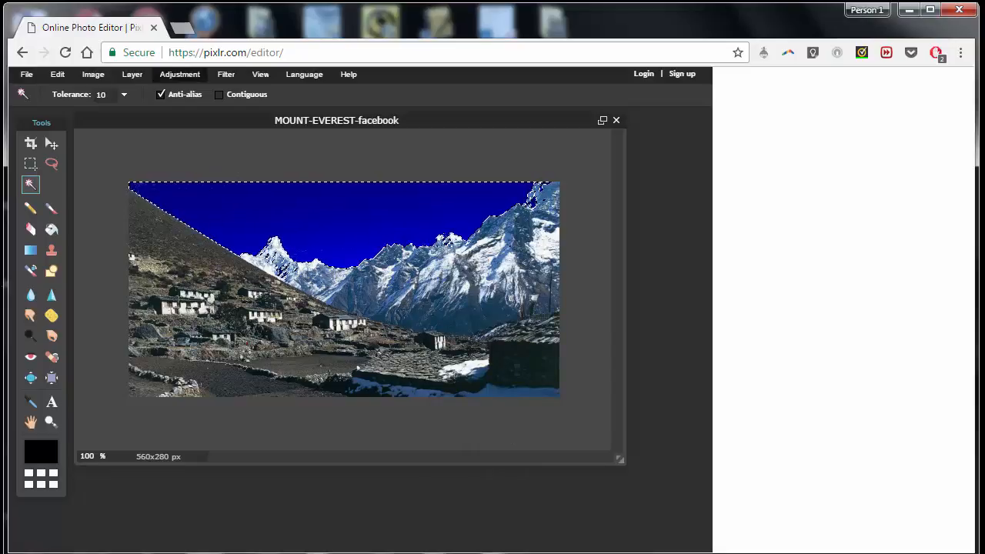
Step: Try the Pastels filter at size 4 on the selected sky, and cancel it
click(179, 74)
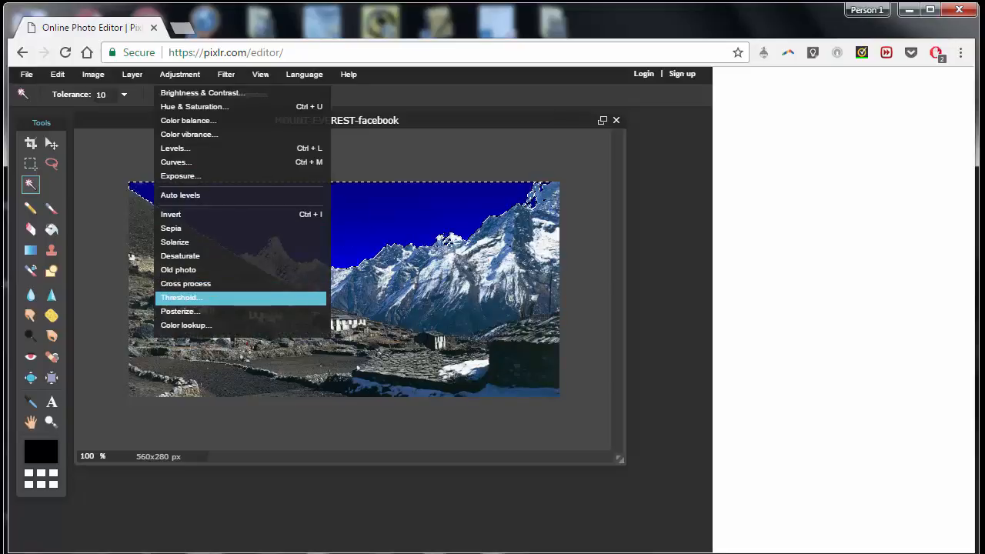
mouse_move(225, 74)
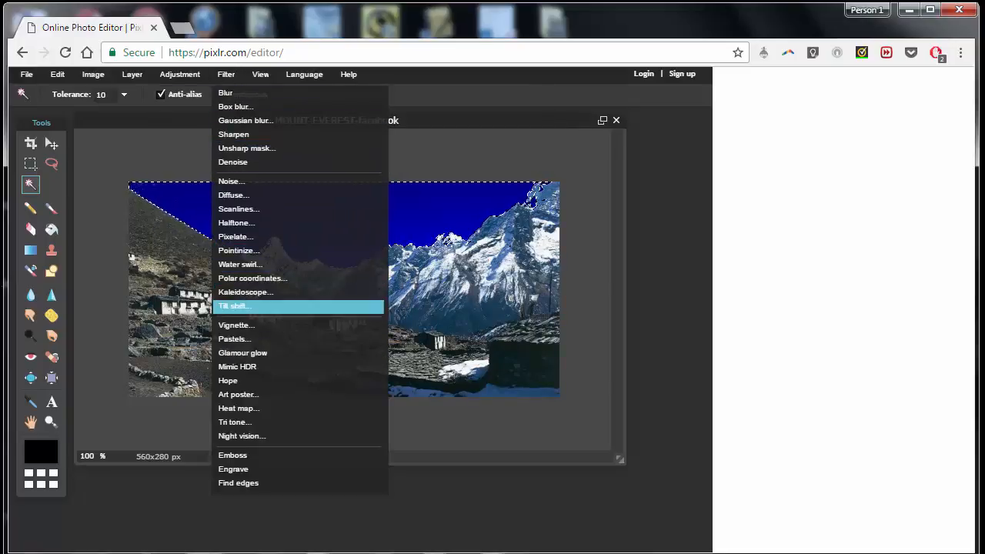
click(233, 339)
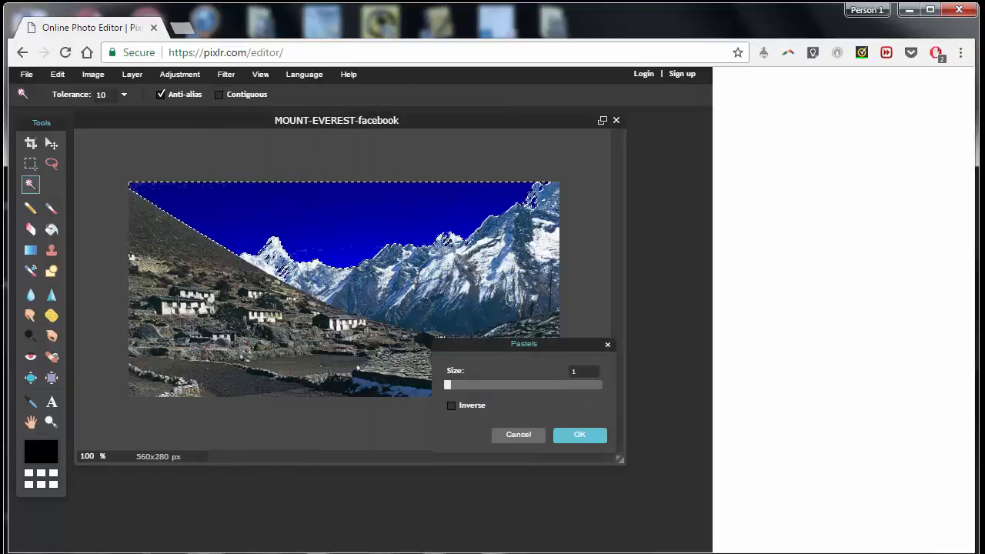
drag(447, 385, 571, 385)
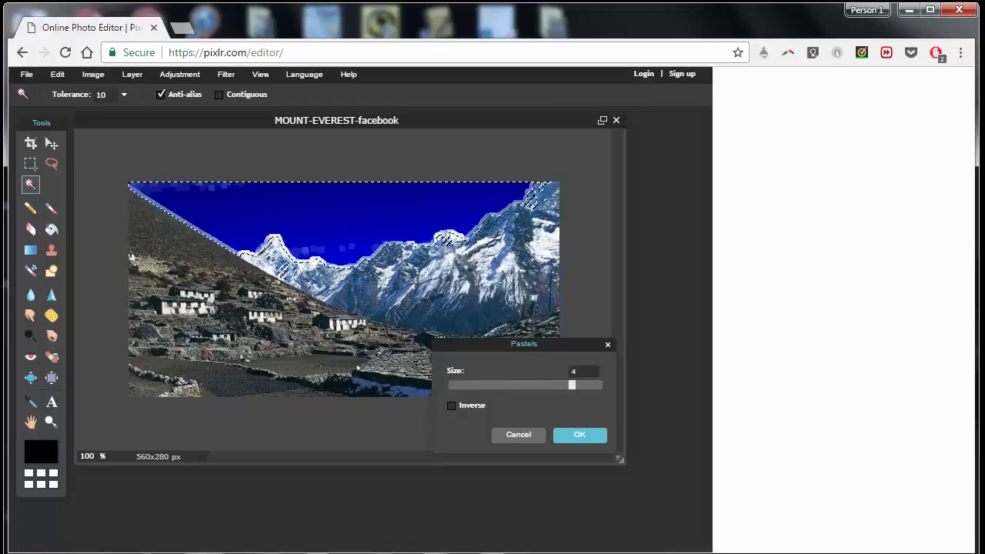
click(504, 431)
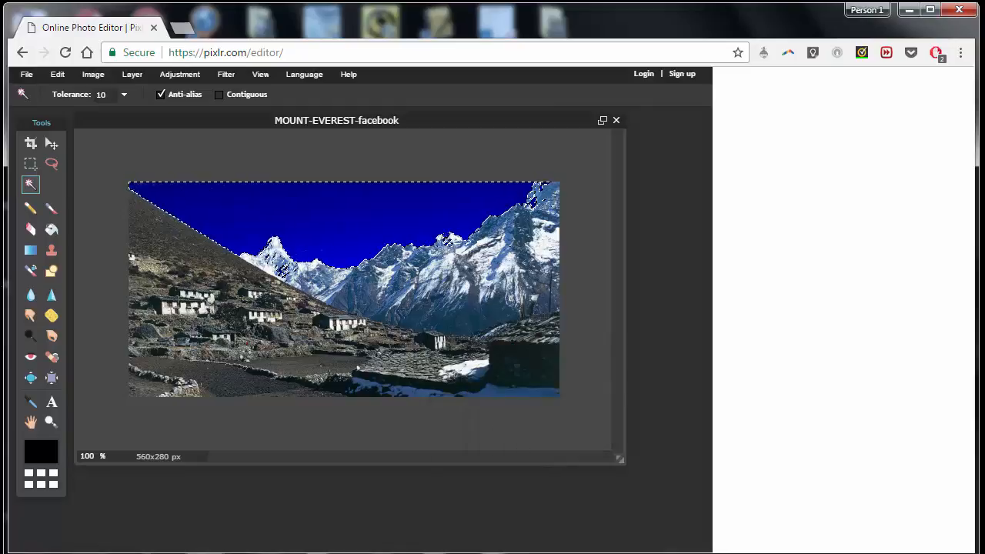
click(179, 74)
mouse_move(226, 74)
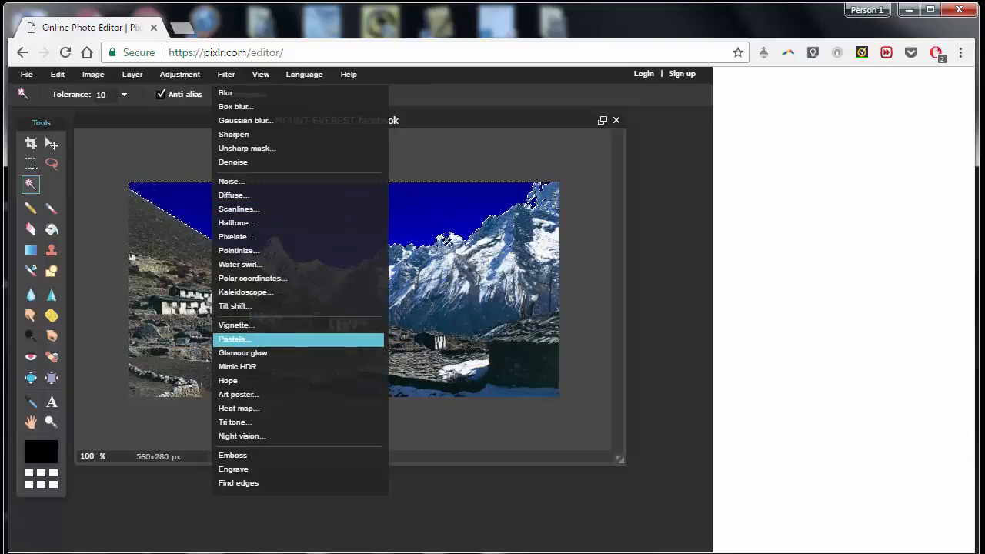
click(243, 353)
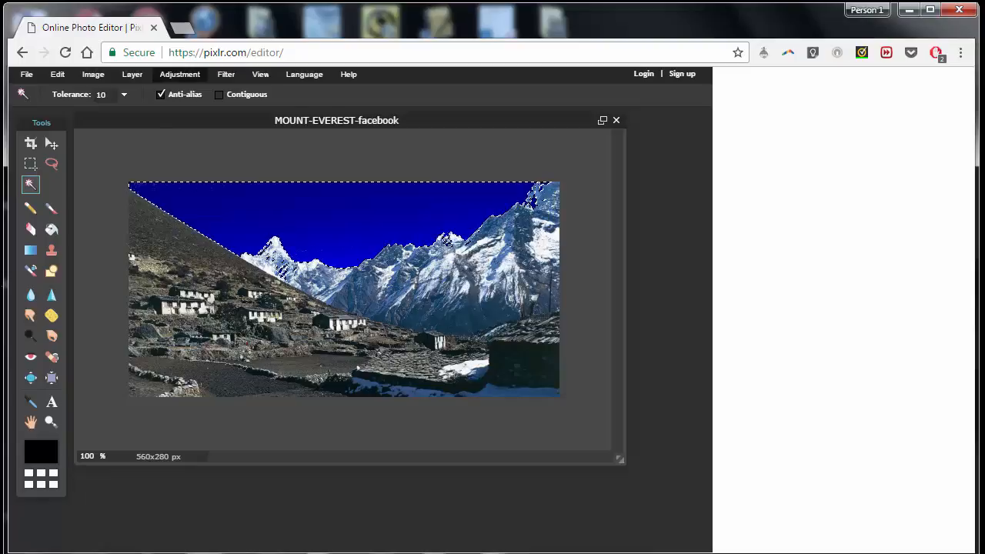
Step: Add a new layer and set the Pencil tool's colour to the orange-red web colour cc3300
click(131, 74)
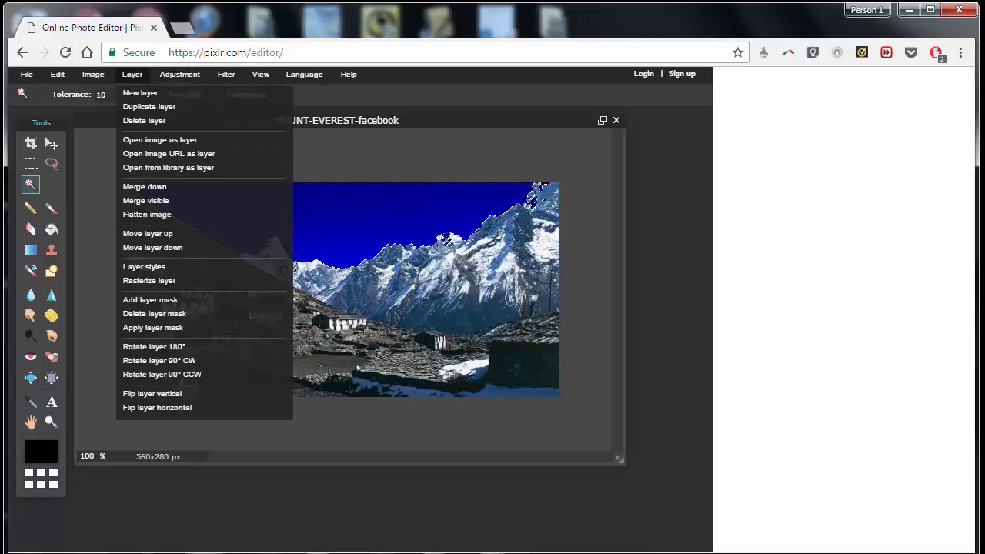
click(141, 93)
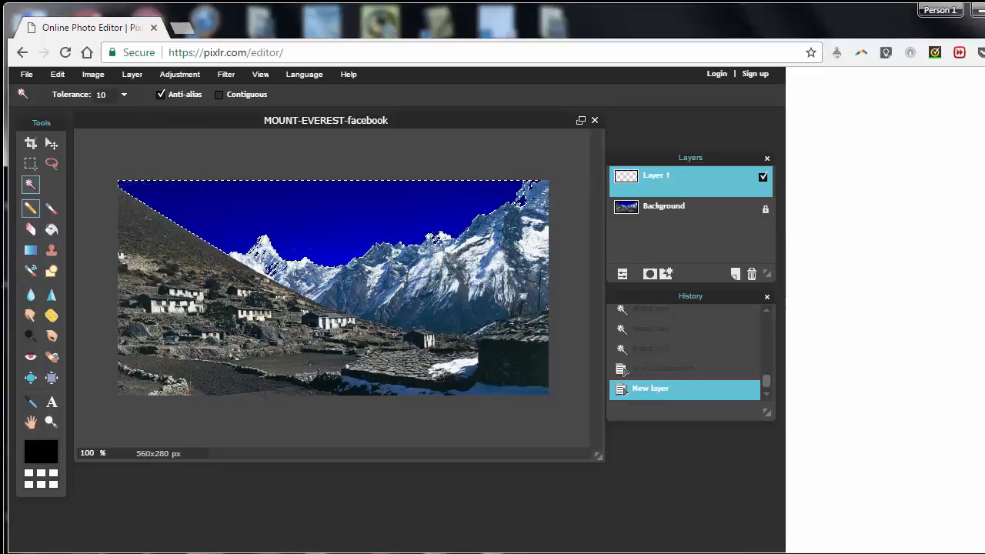
click(30, 208)
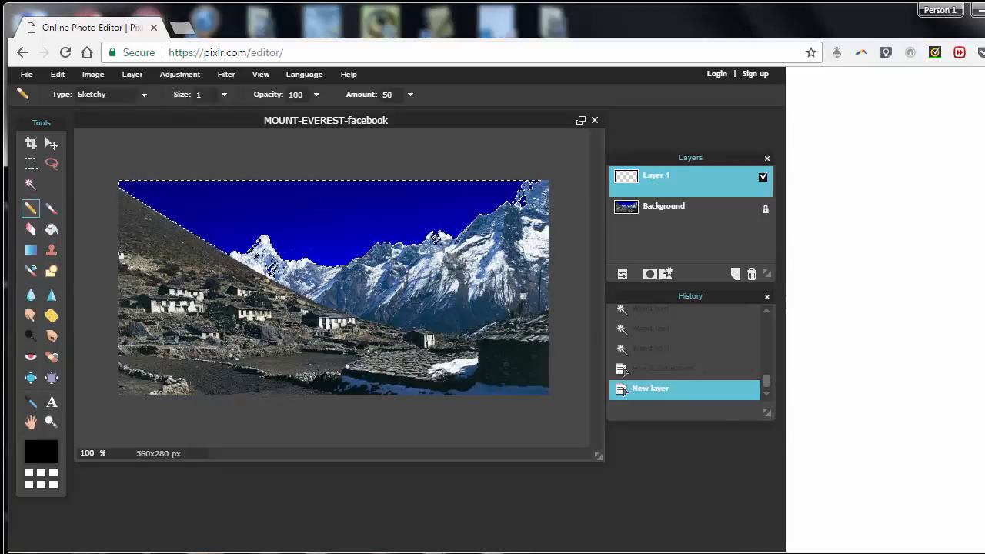
click(40, 452)
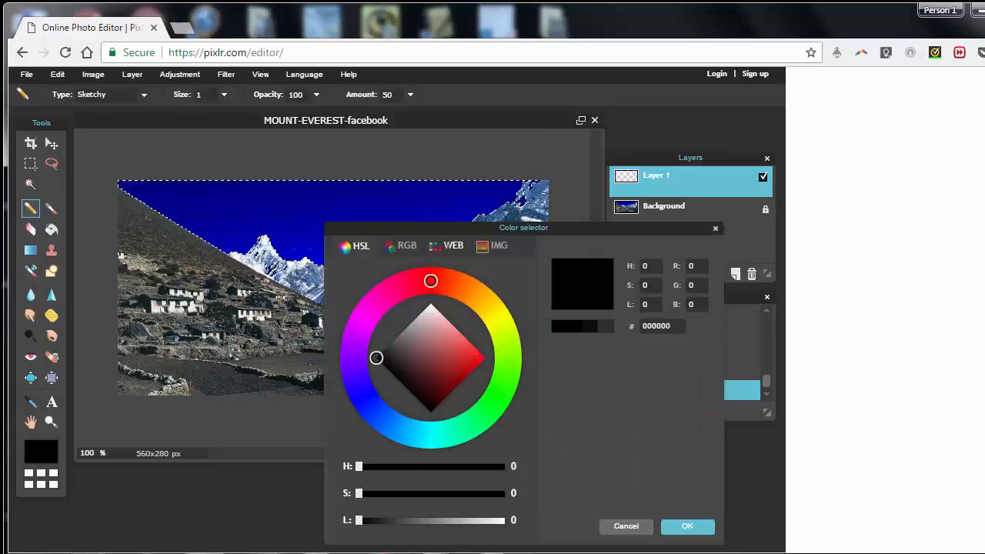
click(447, 246)
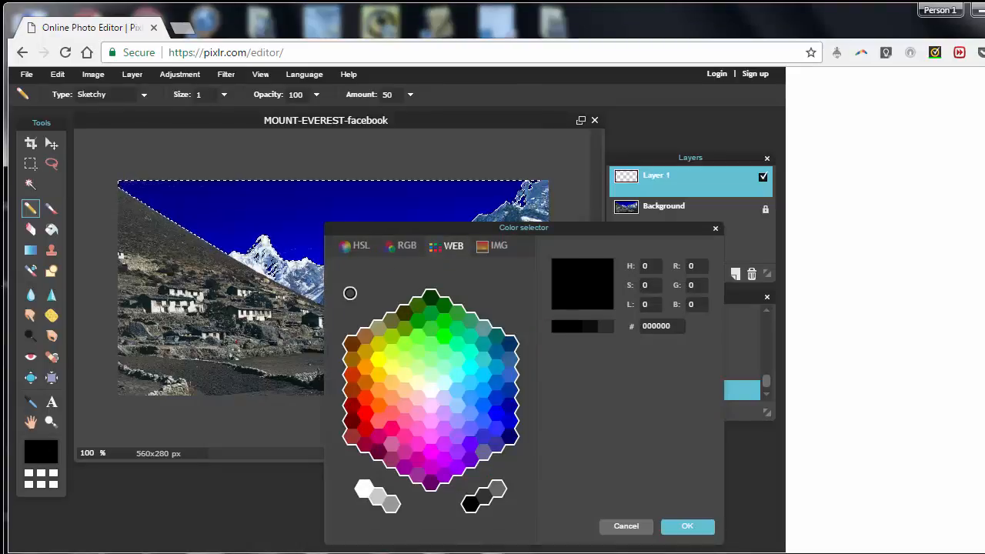
click(352, 372)
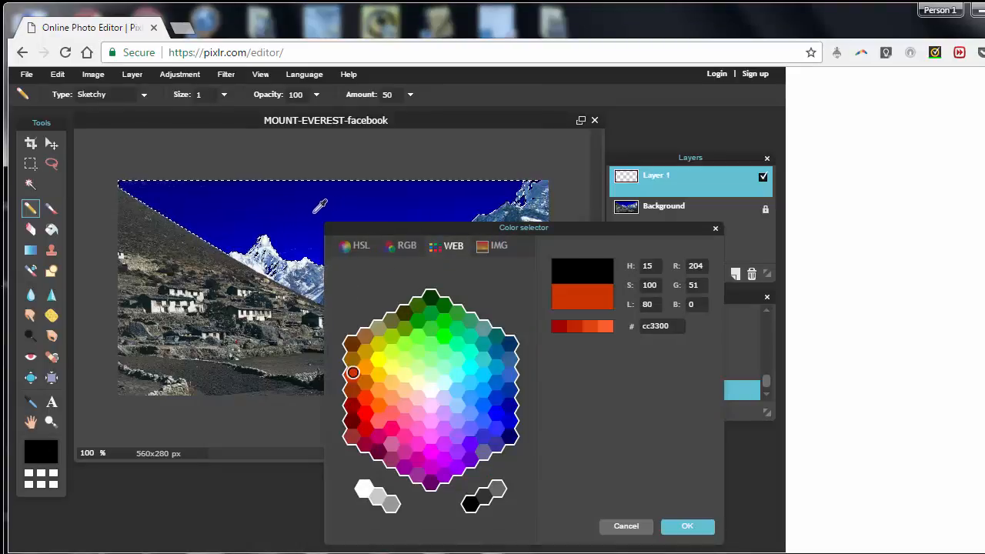
click(314, 212)
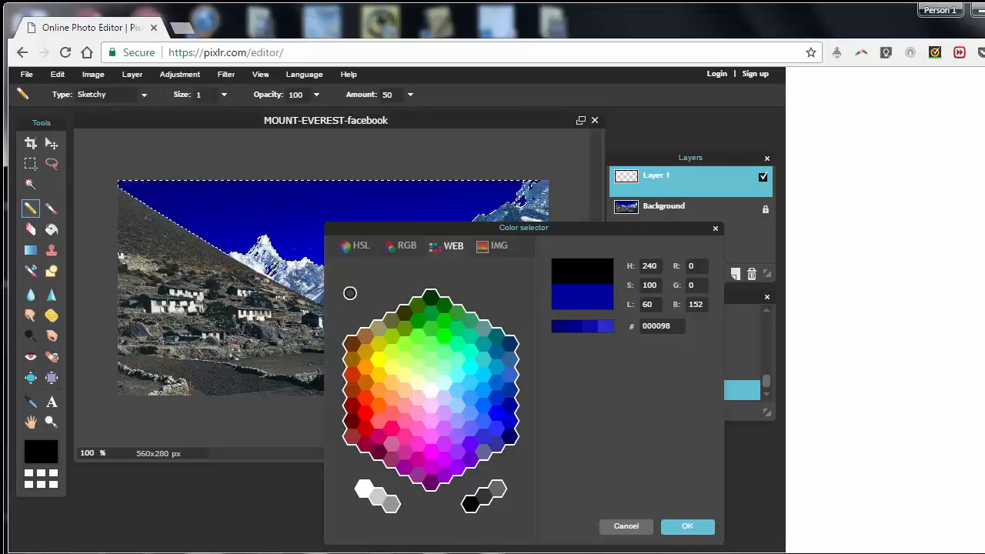
click(350, 374)
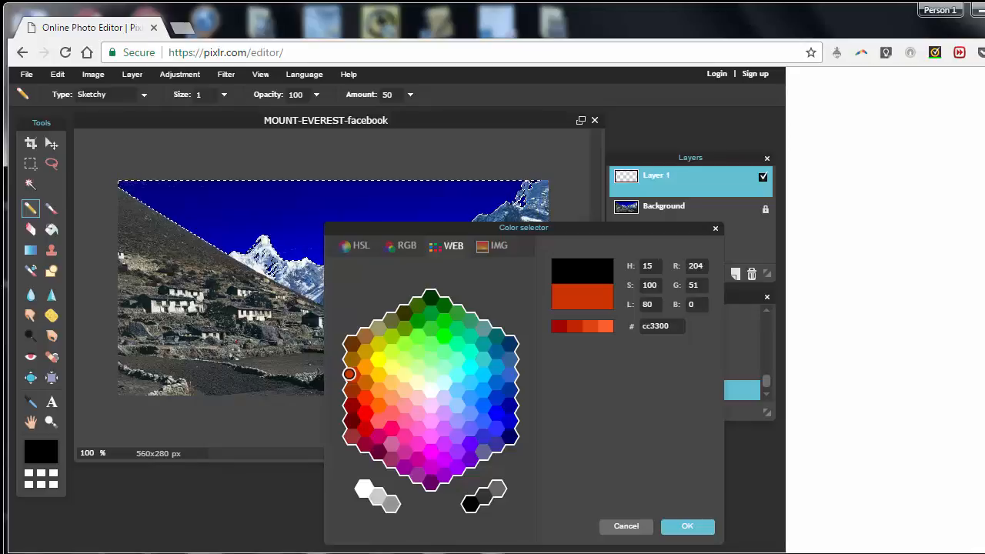
click(687, 526)
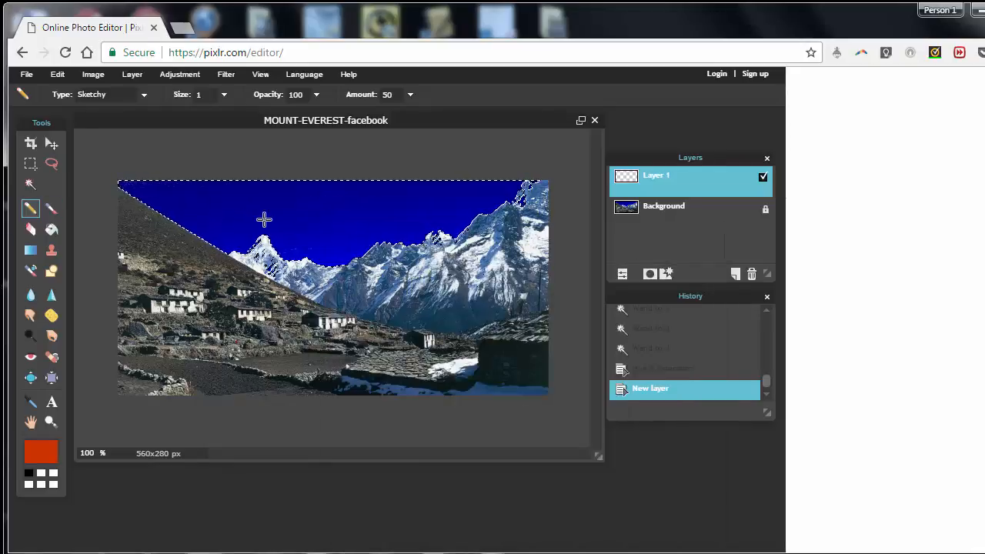
Step: Draw a thin horizontal pencil line across the sky above the peaks, and delete its layer
drag(405, 213, 429, 212)
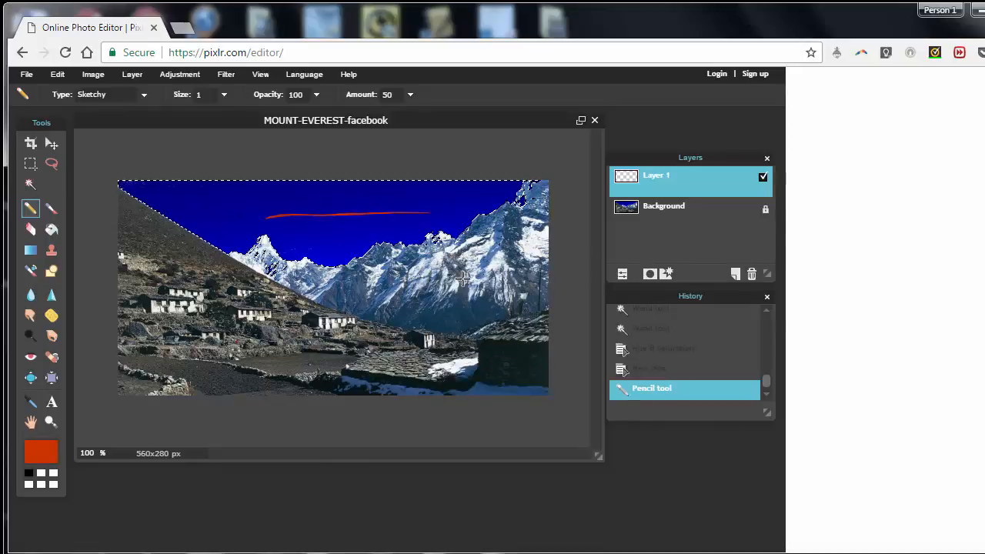
right_click(665, 178)
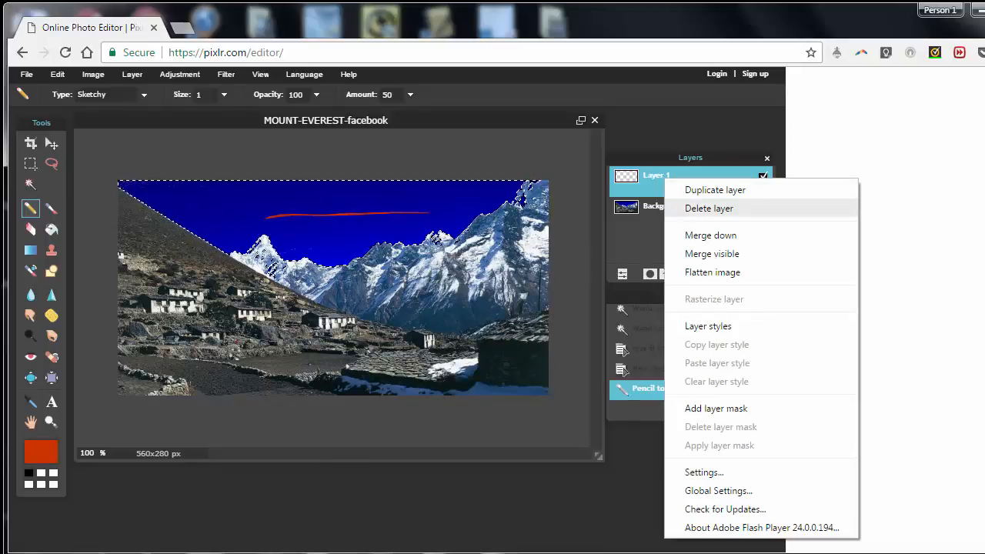
click(709, 207)
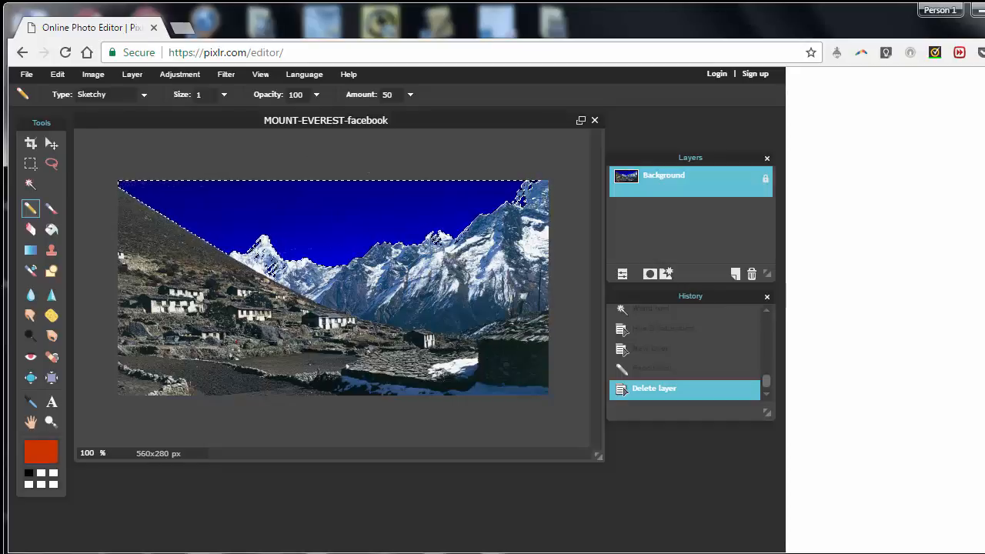
Step: Add a new layer and place the text "Mt. Everest" in the upper part of the sky
click(132, 74)
click(139, 93)
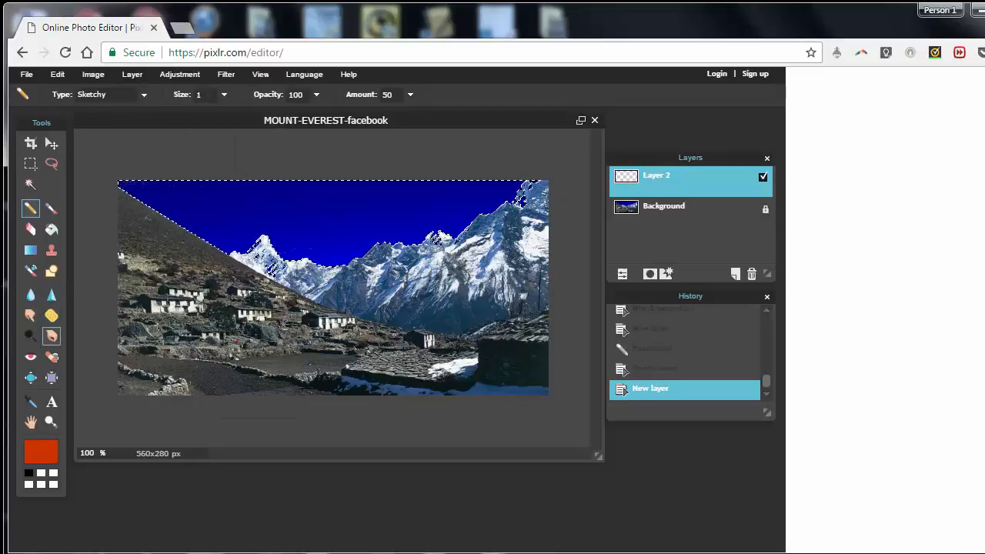
click(51, 402)
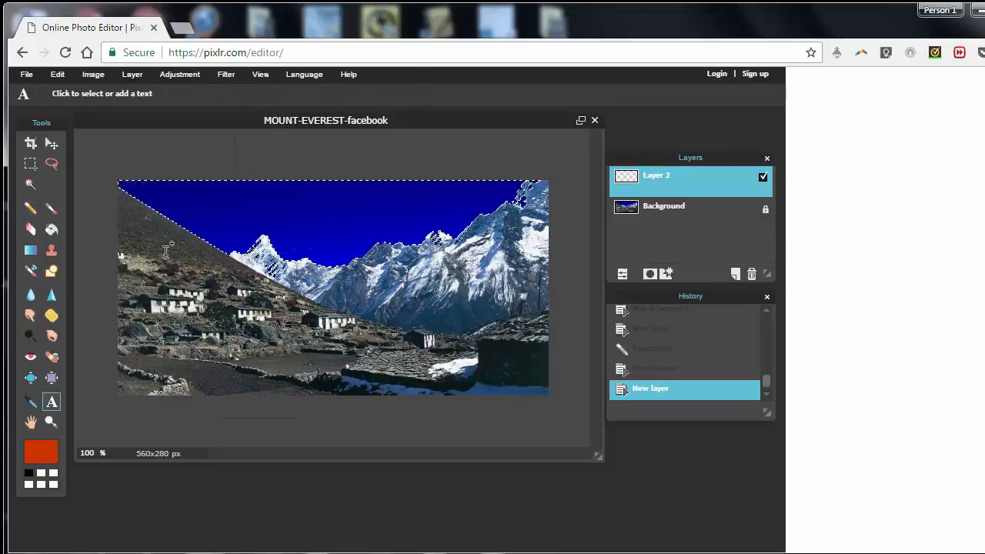
click(194, 205)
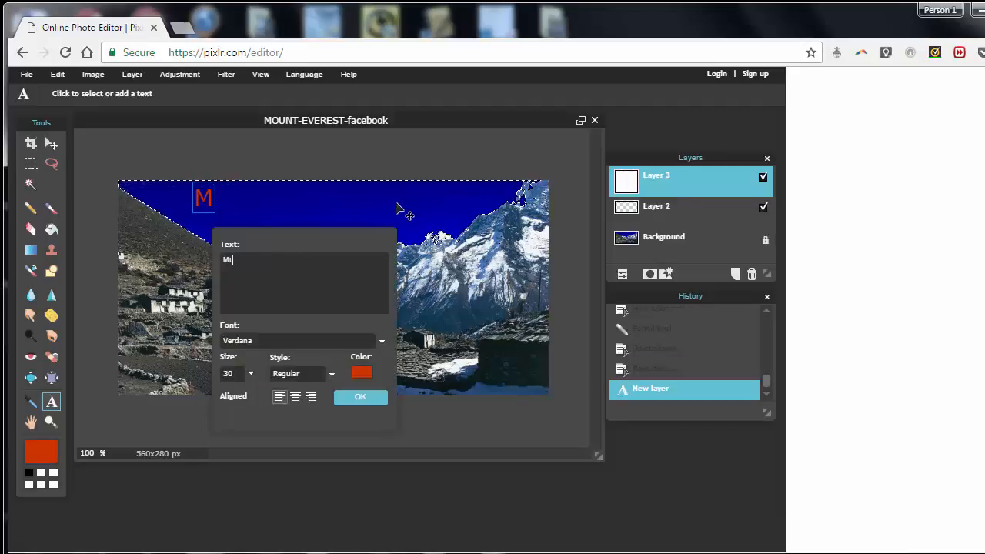
text(Mt. Ever)
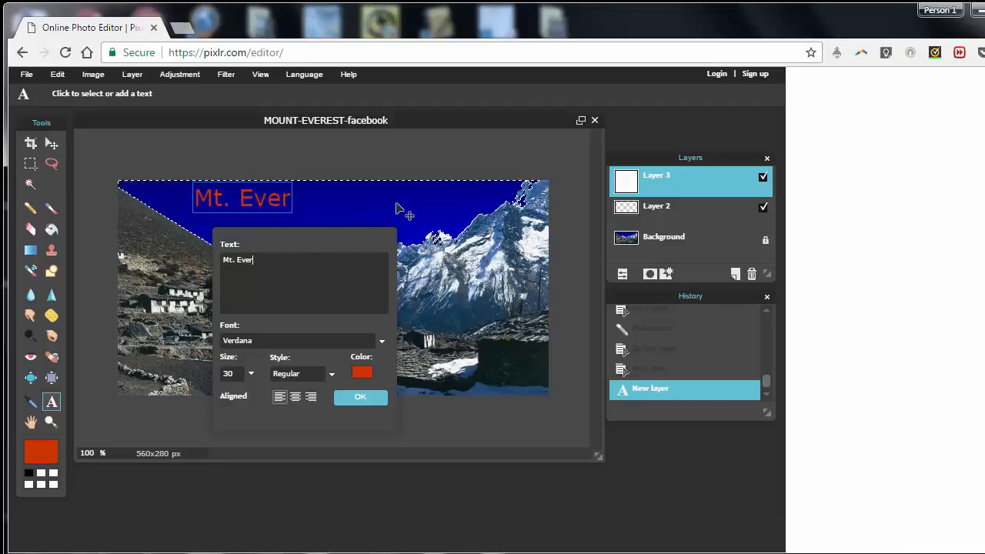
text(est)
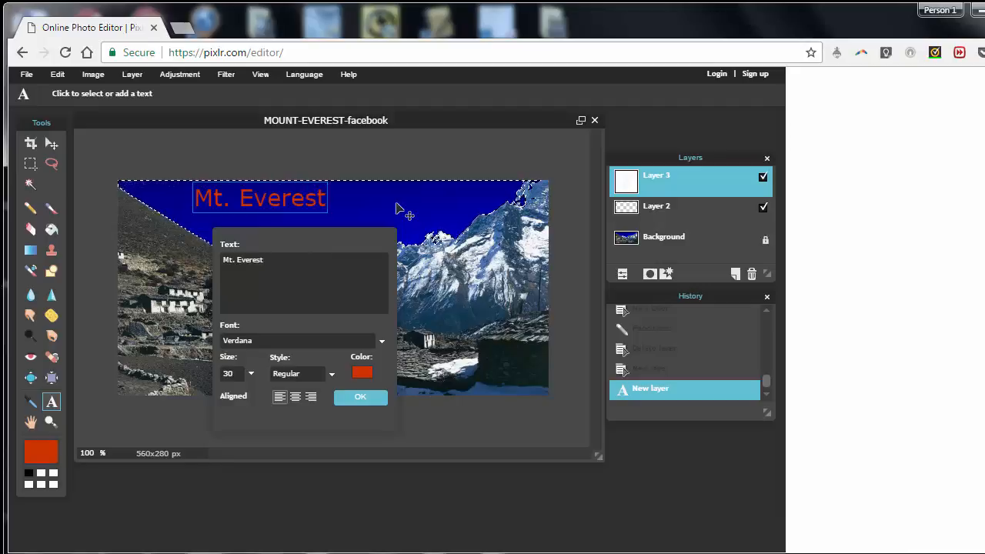
Step: Set the "Mt. Everest" text to the yellow web colour ffff00 and its style to Bold
click(362, 372)
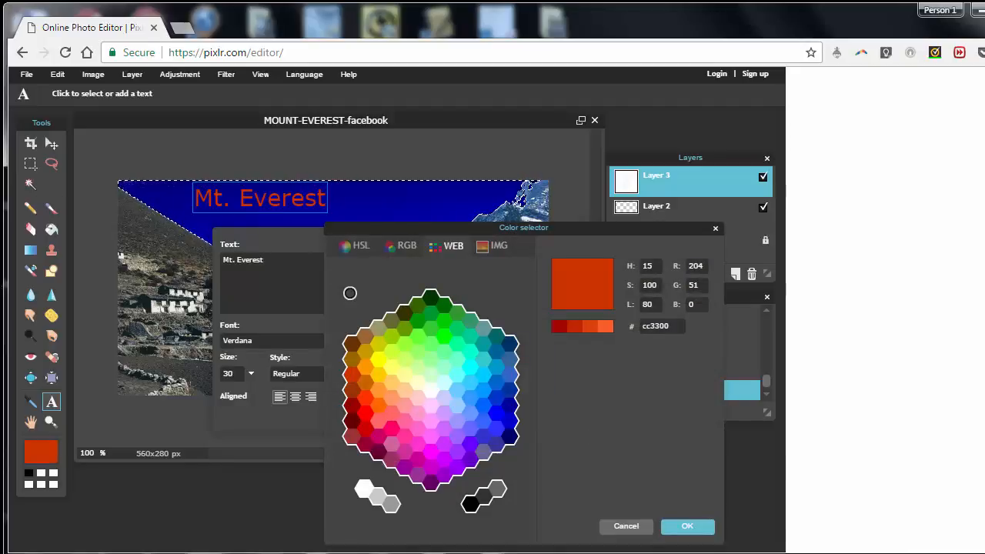
click(383, 362)
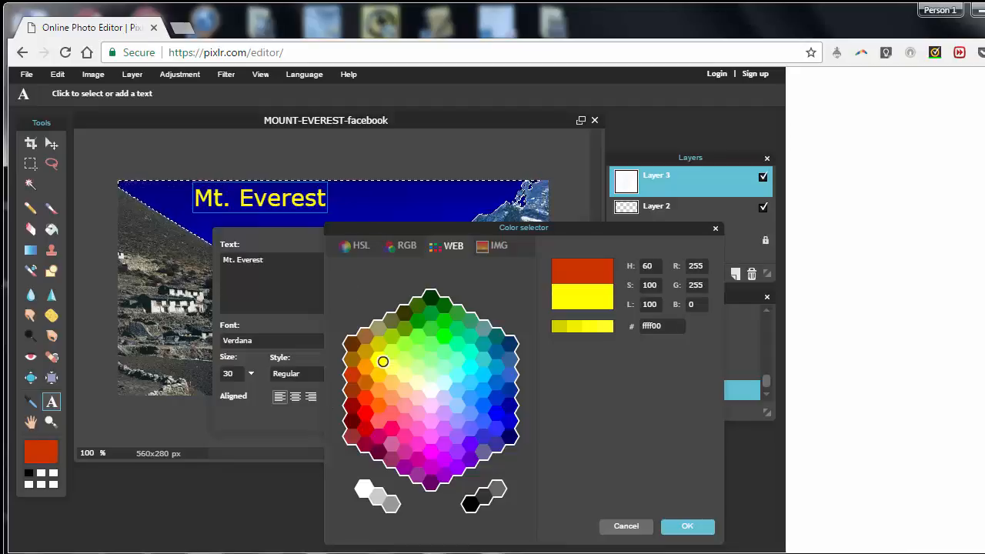
click(687, 527)
click(331, 374)
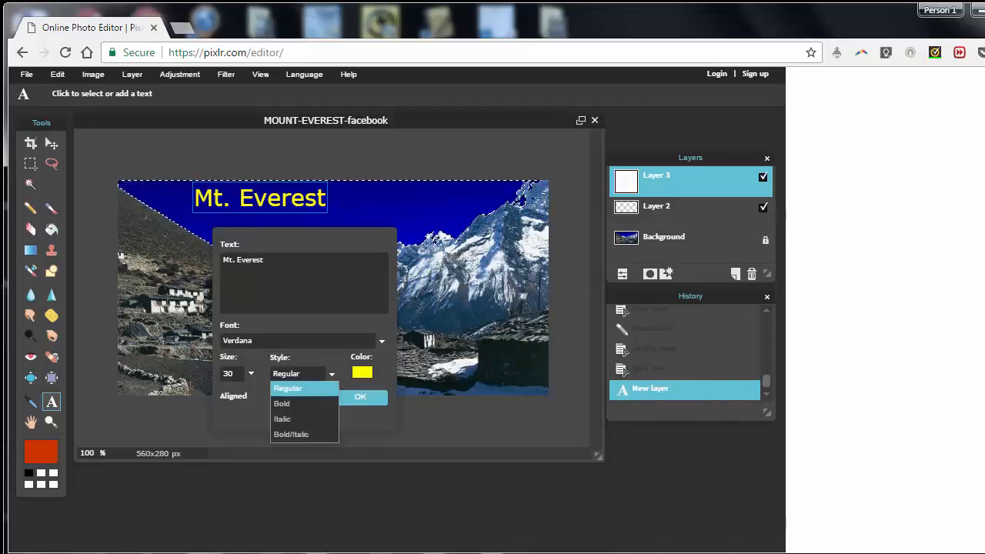
click(282, 403)
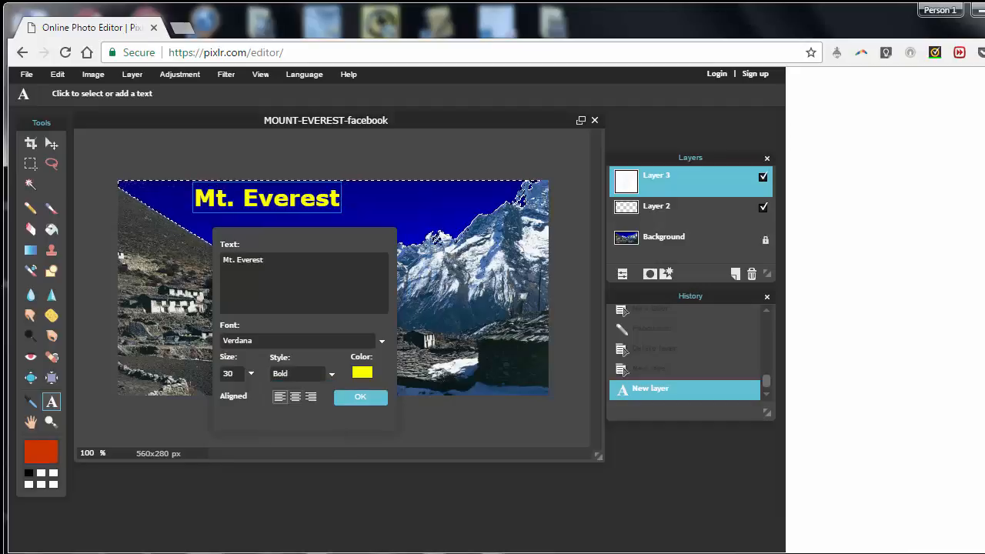
Step: Set the "Mt. Everest" text size to 45 and apply the text settings
click(251, 374)
drag(194, 394, 202, 395)
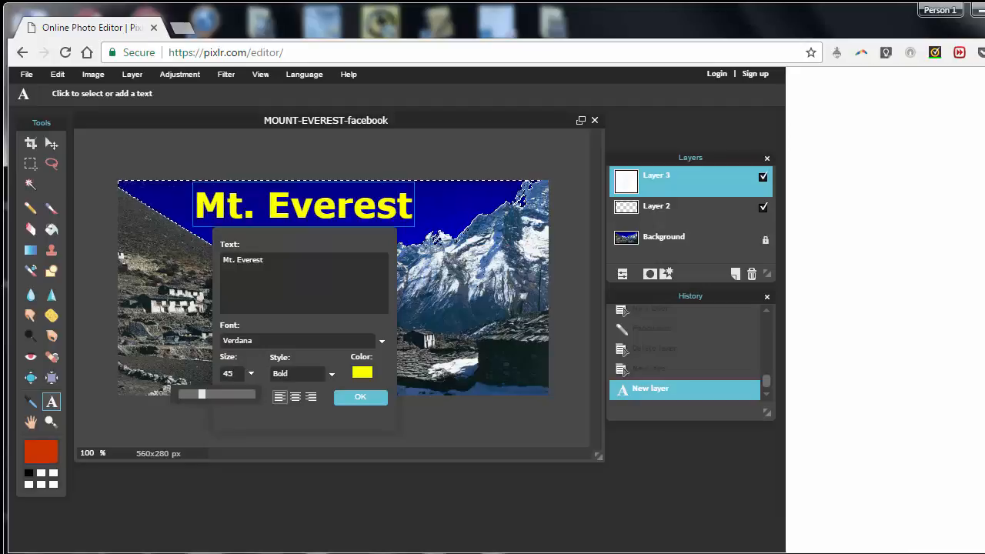
click(355, 396)
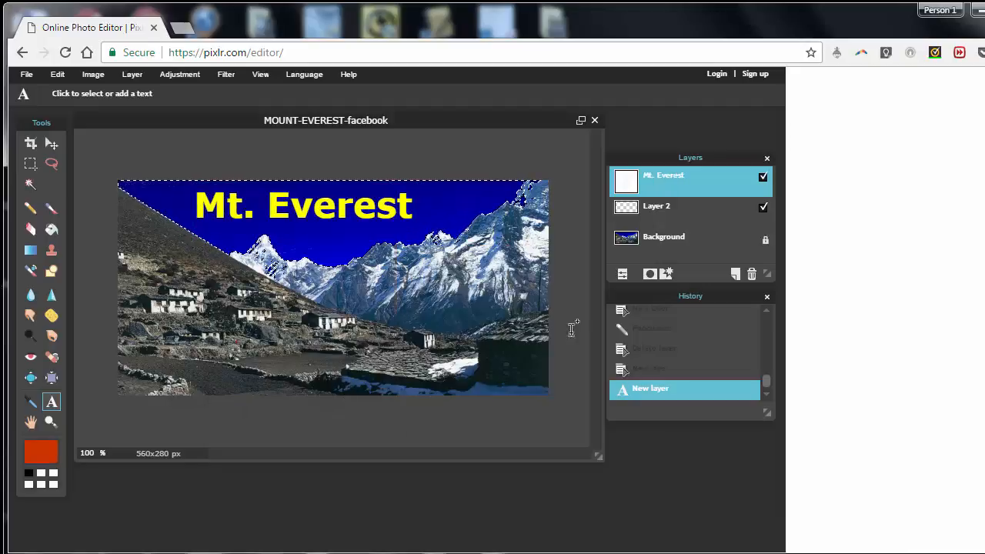
Step: Move Layer 2 above the Mt. Everest text layer, and make the Mt. Everest layer active
drag(674, 208, 674, 178)
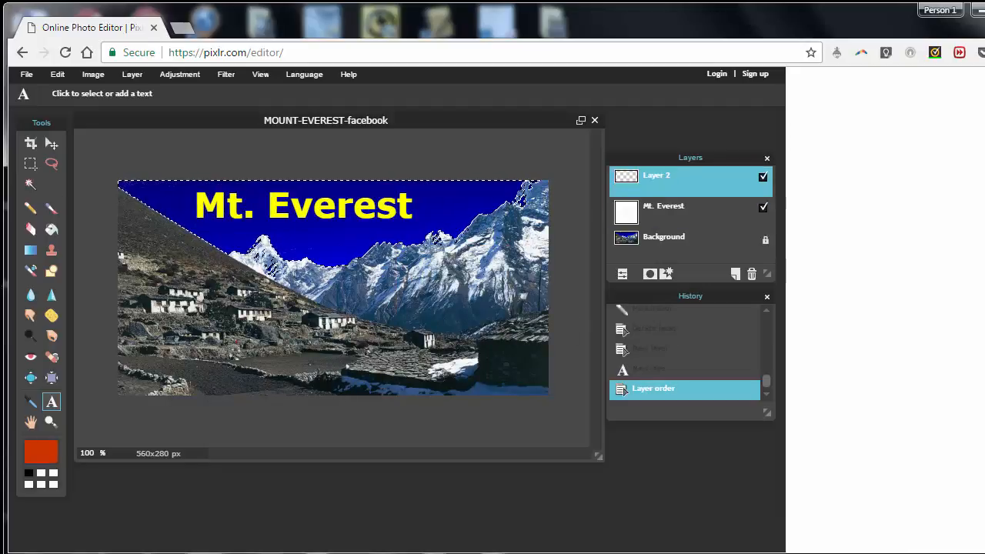
click(674, 211)
click(675, 181)
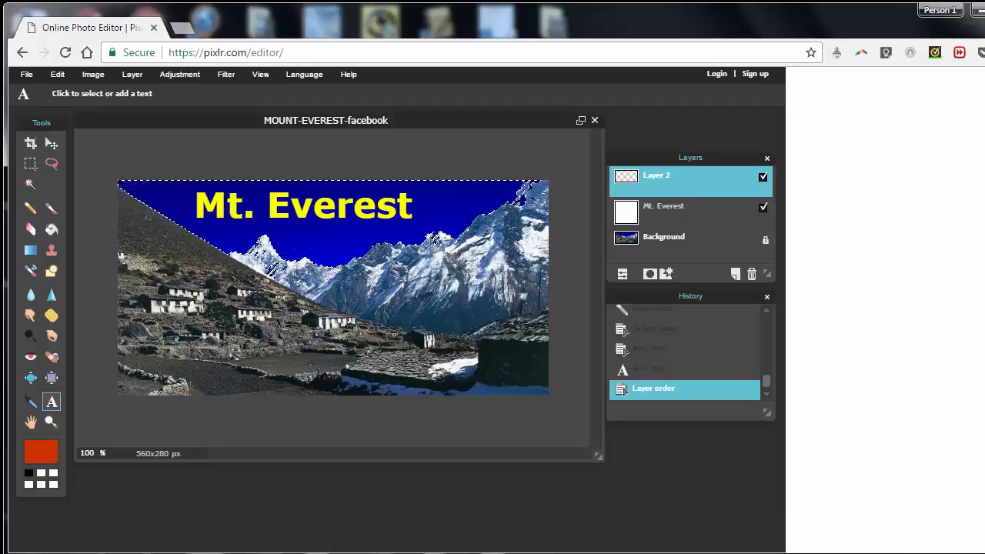
click(674, 211)
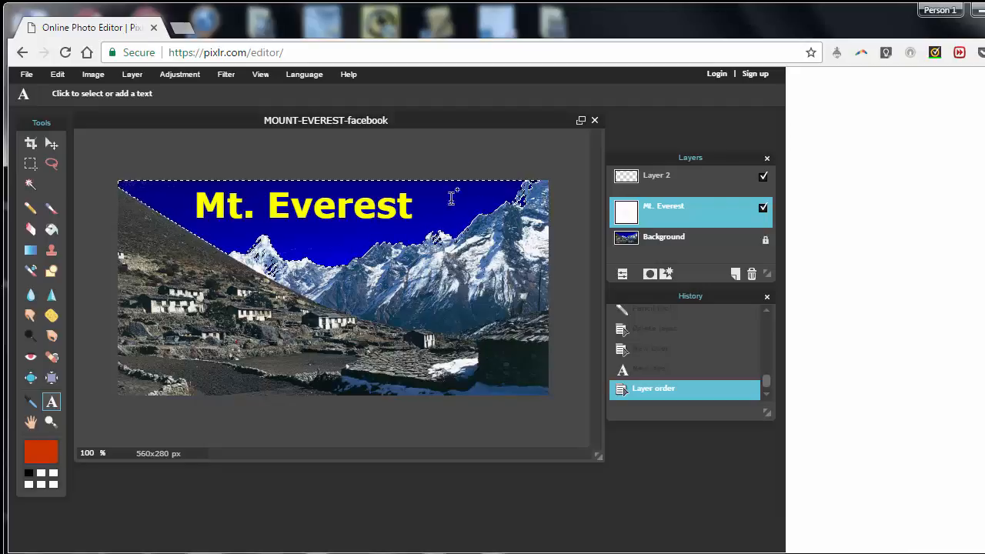
click(674, 181)
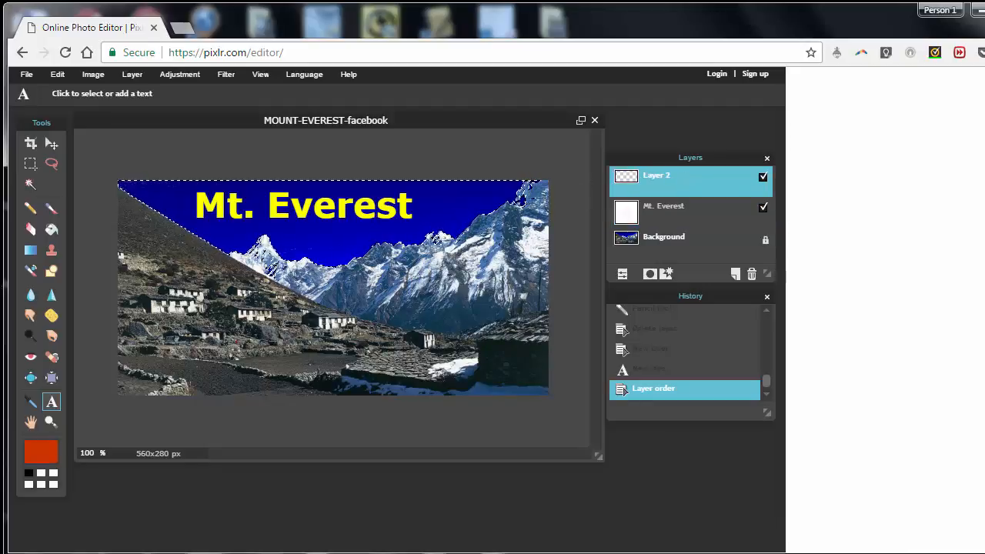
click(674, 211)
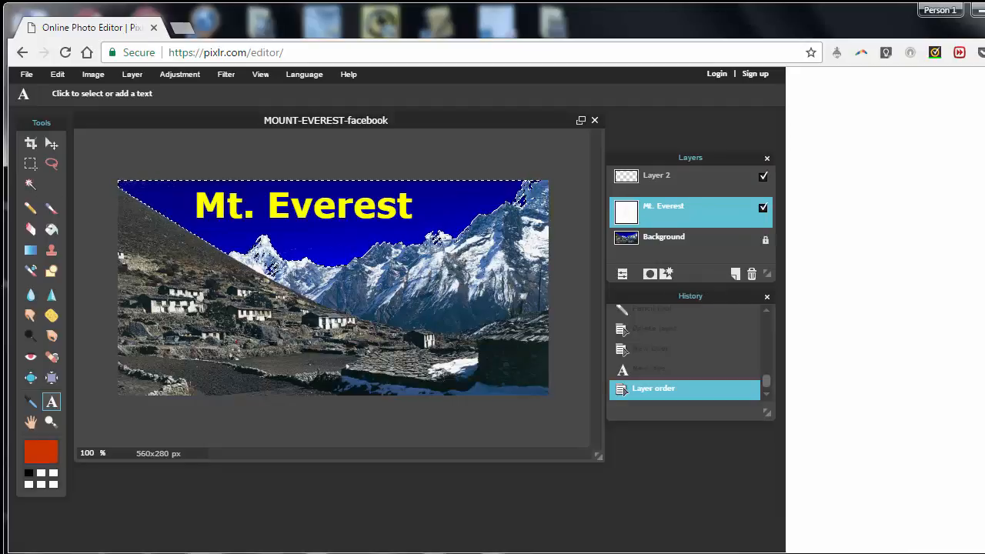
Step: Apply layer styles to the Mt. Everest layer: a drop shadow in the web colour 993300 and a bevel
key(v)
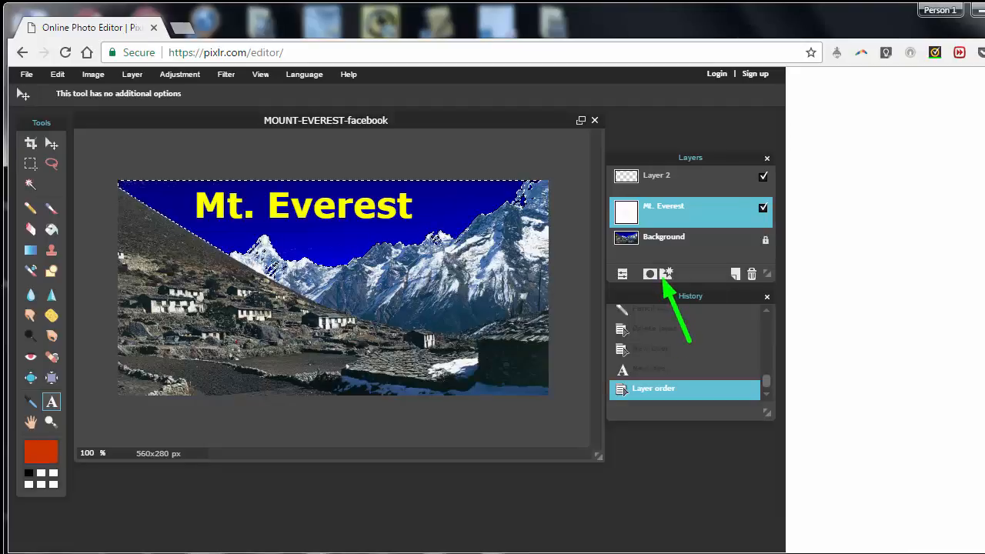
click(132, 74)
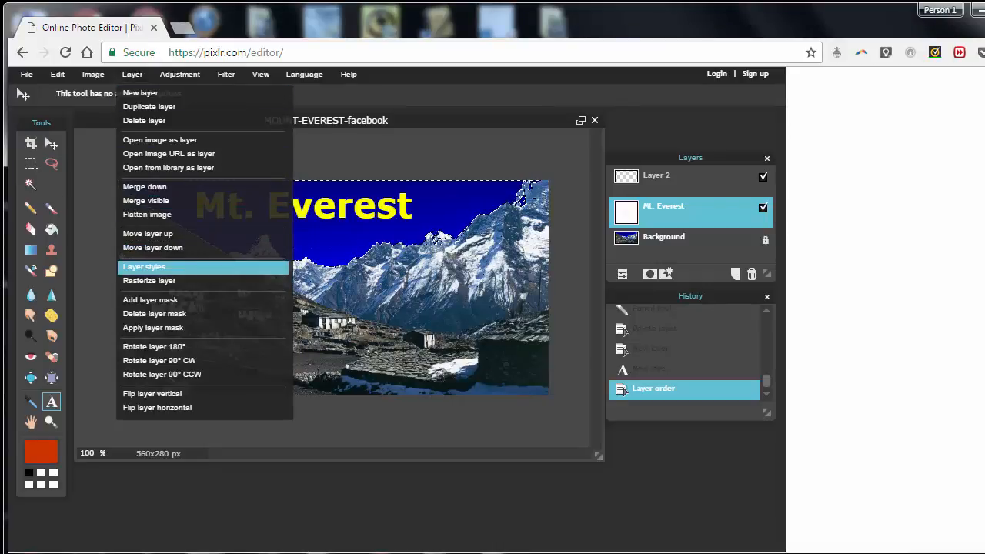
click(146, 266)
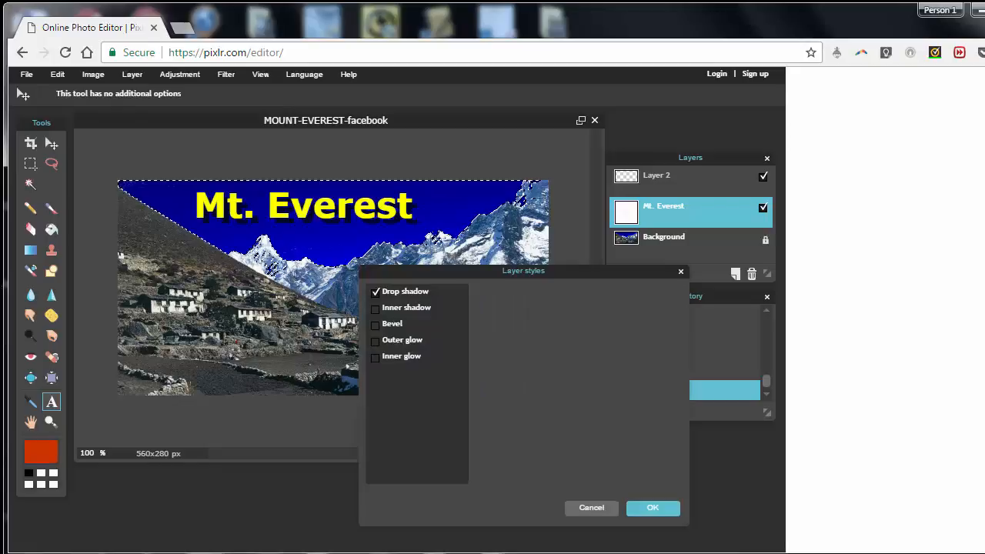
click(405, 292)
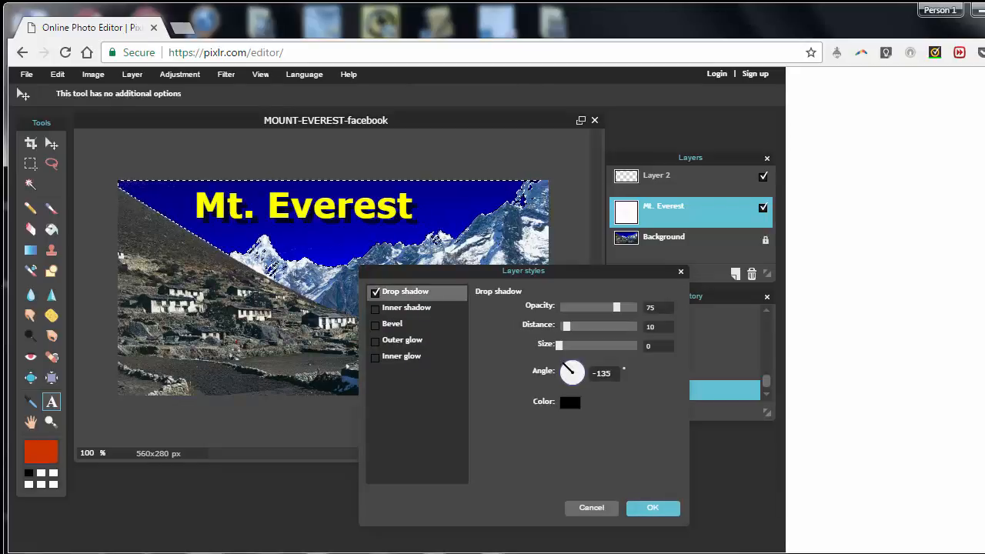
click(569, 402)
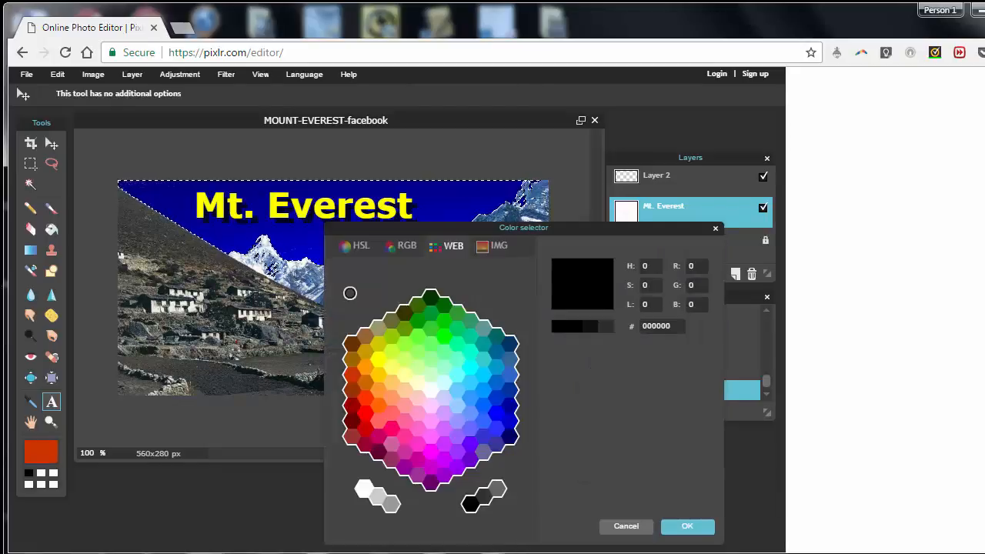
click(360, 391)
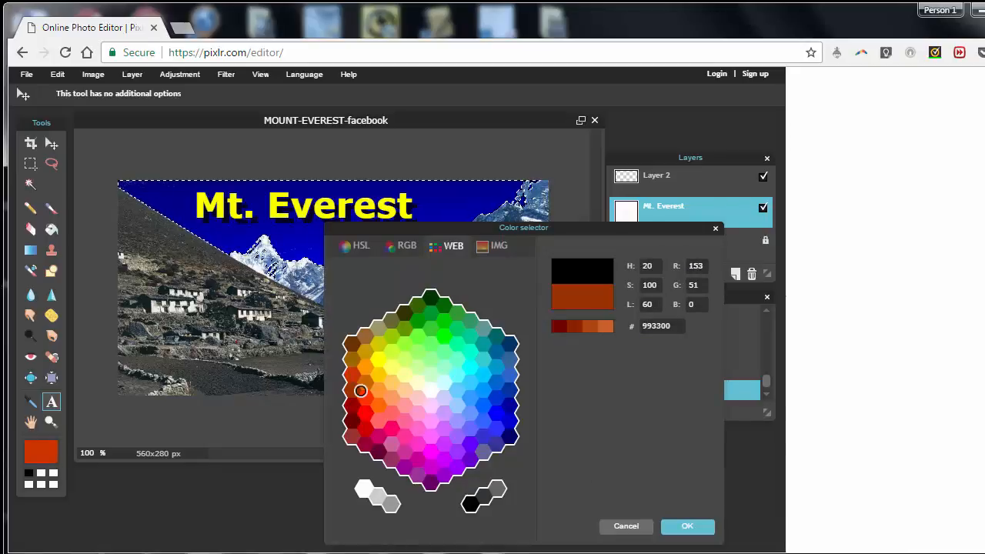
click(687, 527)
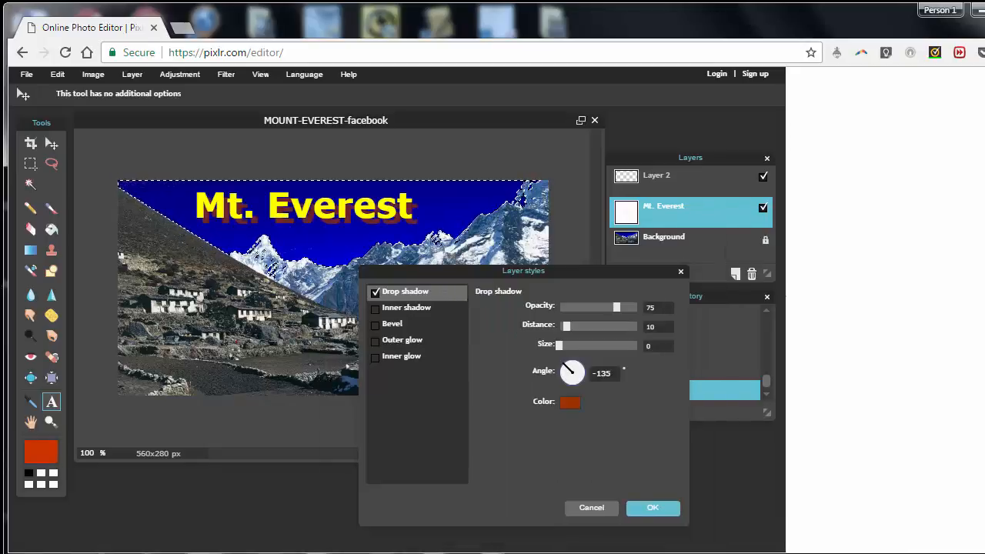
click(376, 324)
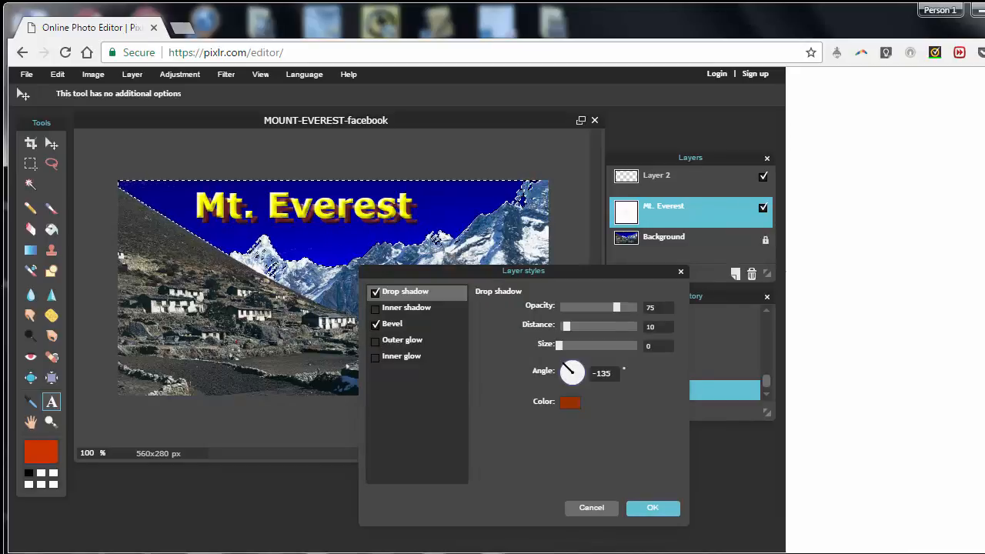
click(653, 508)
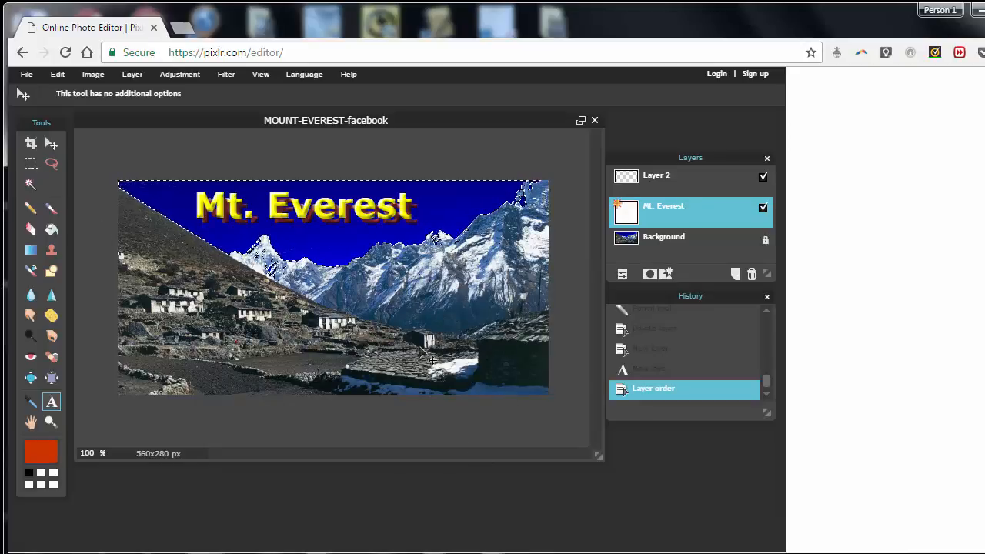
Step: Clear the sky selection using the Lasso tool
click(31, 184)
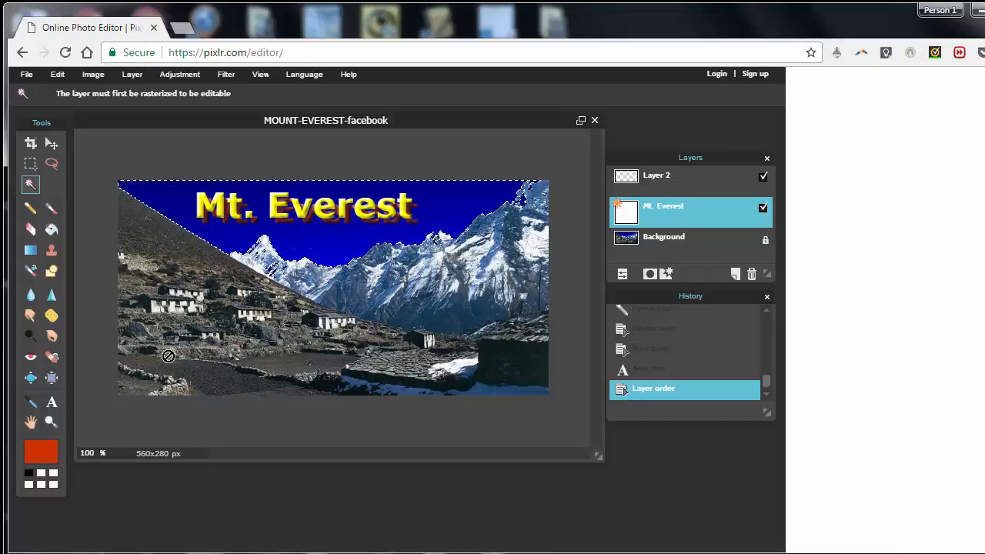
click(51, 163)
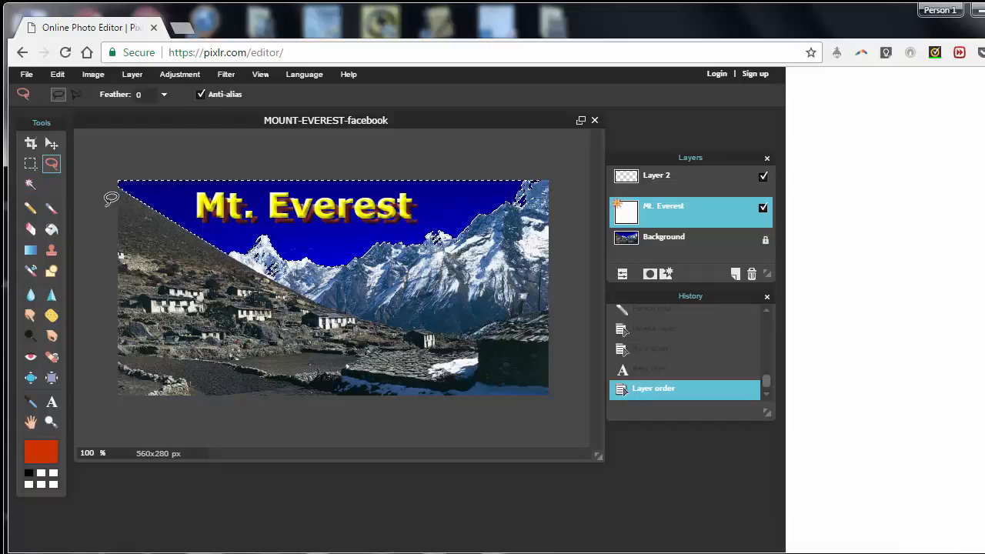
click(138, 228)
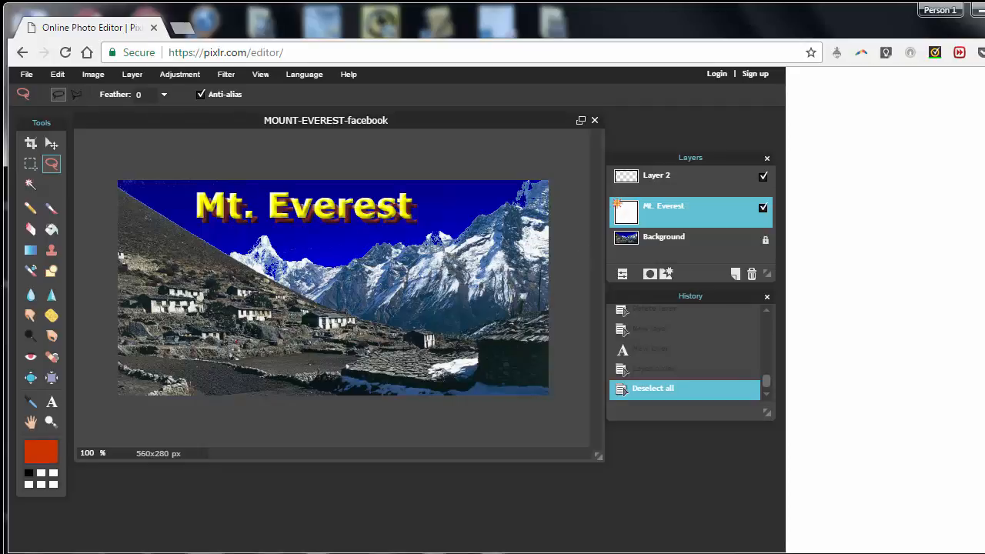
Step: Start saving the image to the computer in the PXD (Layered Pixlr image) format
click(26, 74)
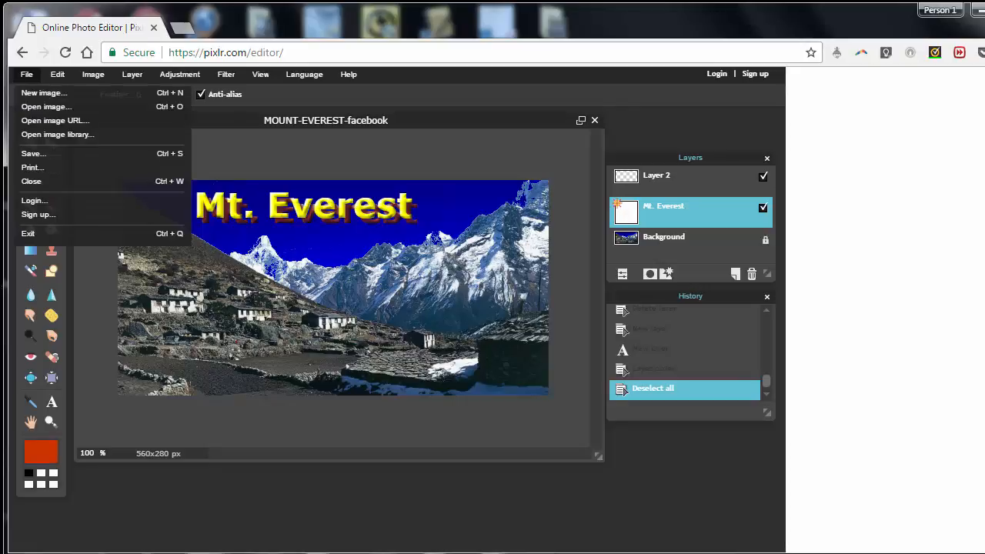
click(33, 153)
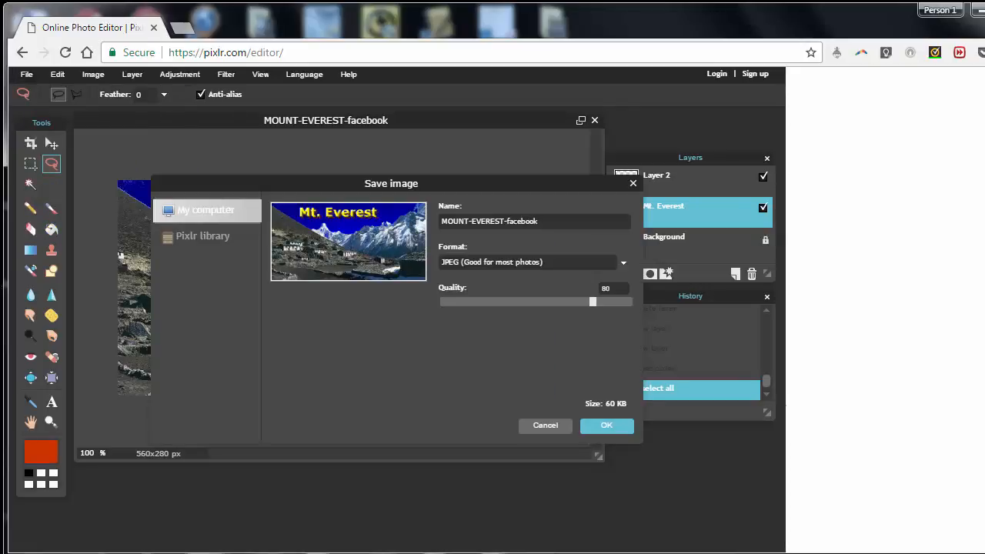
click(624, 263)
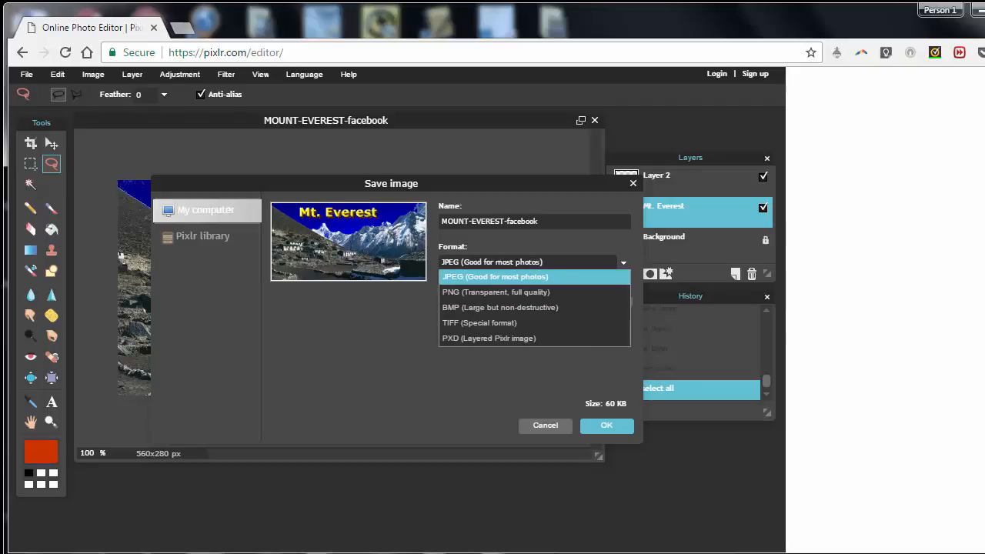
click(508, 277)
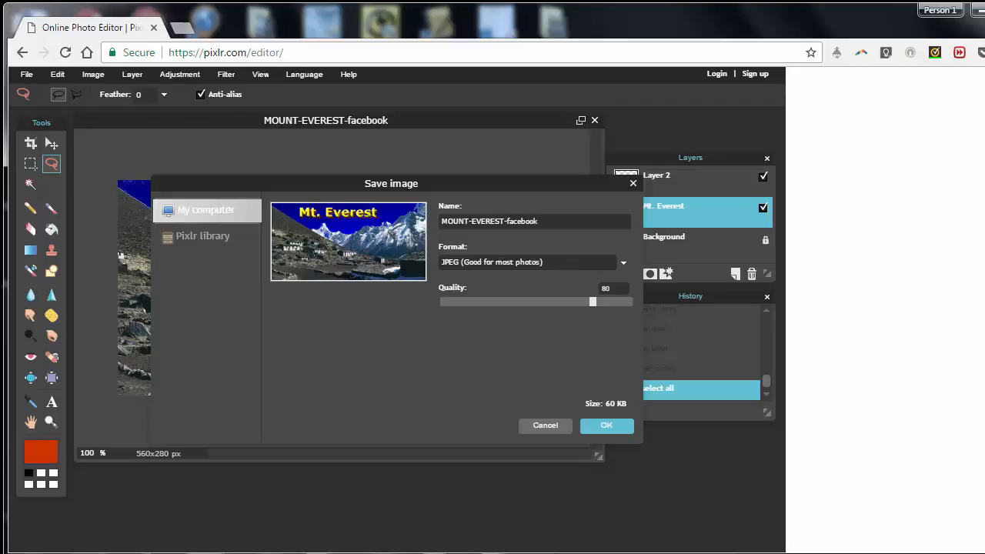
click(624, 263)
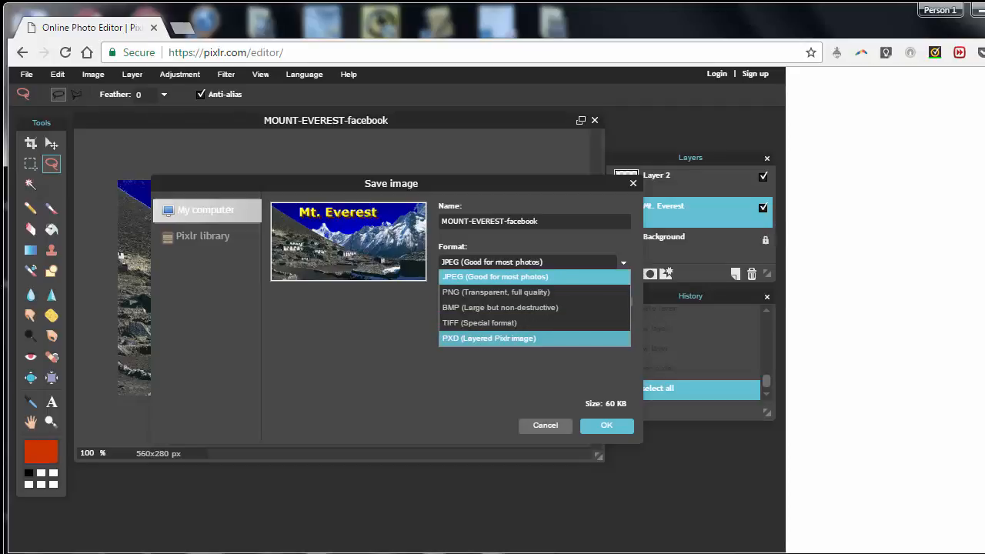
click(489, 338)
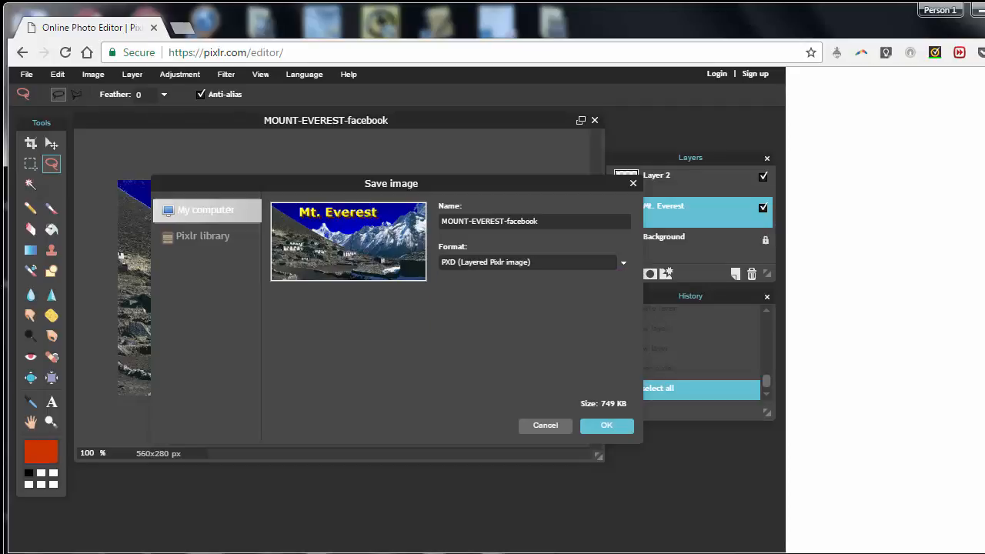
click(607, 426)
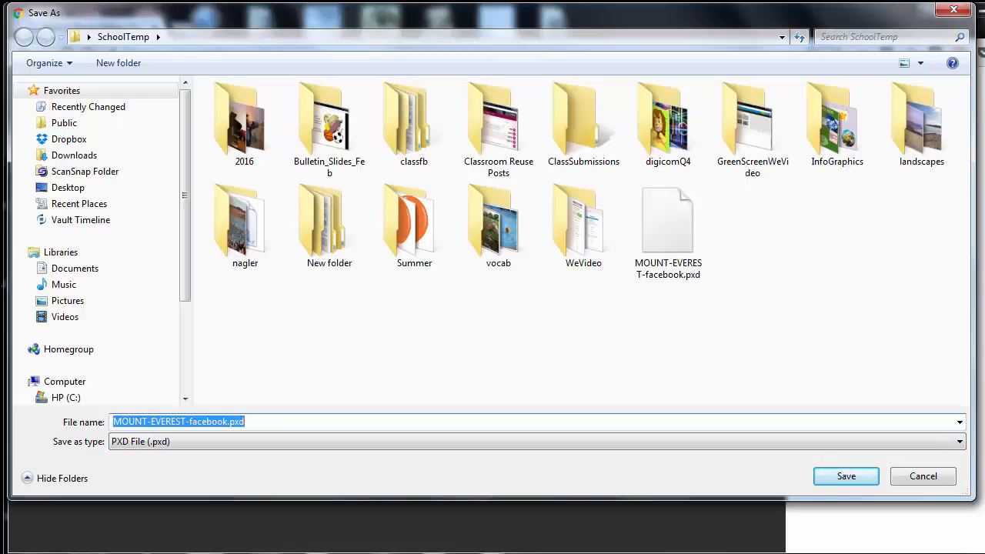
Step: Name the file MOUNT-EVERESTii.pxd and save it in the SchoolTemp folder
click(224, 421)
drag(228, 422, 185, 422)
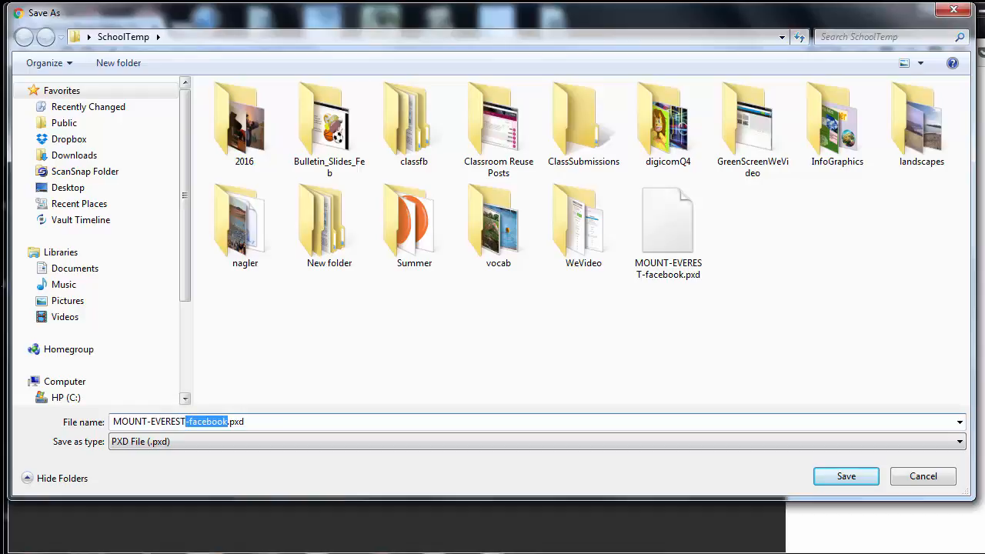
key(BackSpace)
text(ii)
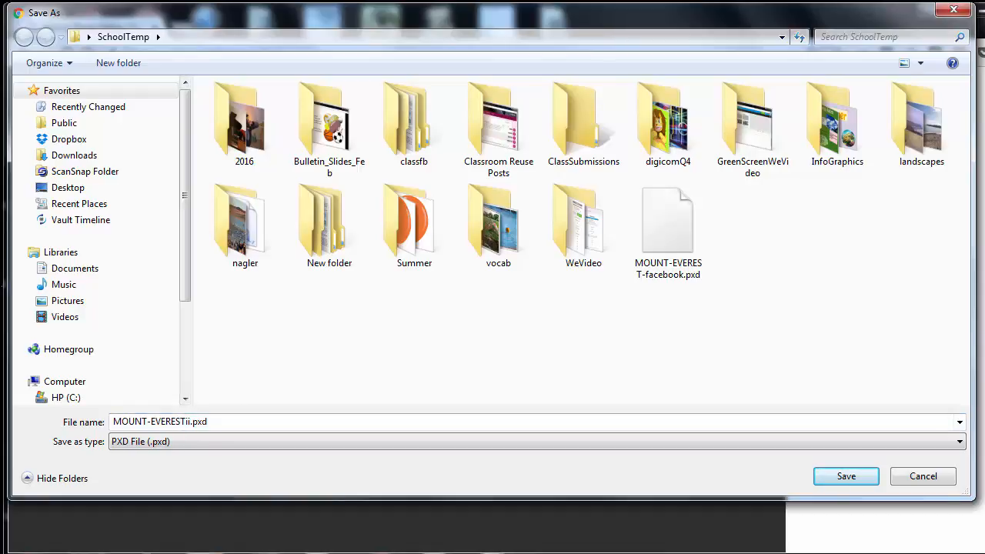
key(Return)
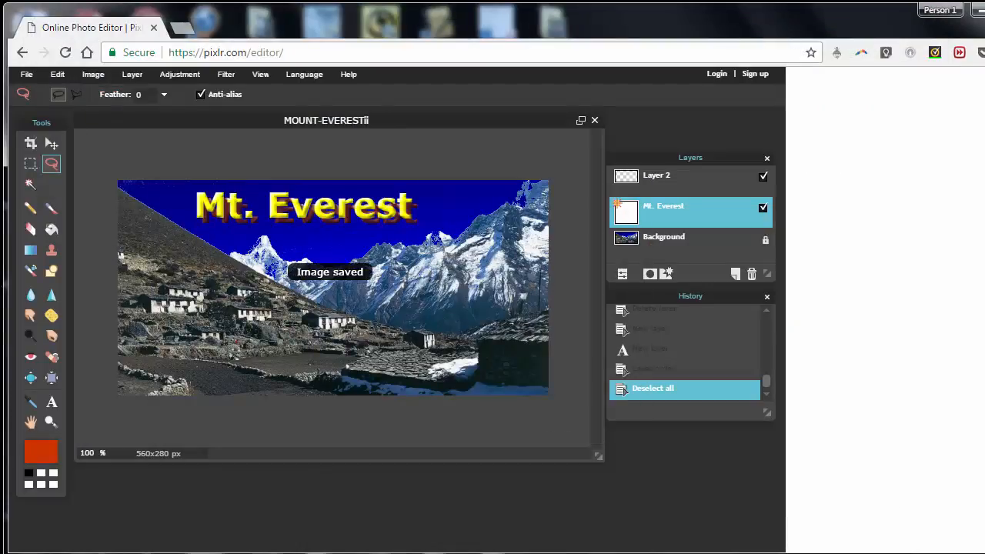
Step: Close the image without saving it again, and reopen MOUNT-EVERESTii.pxd from the SchoolTemp folder
click(595, 120)
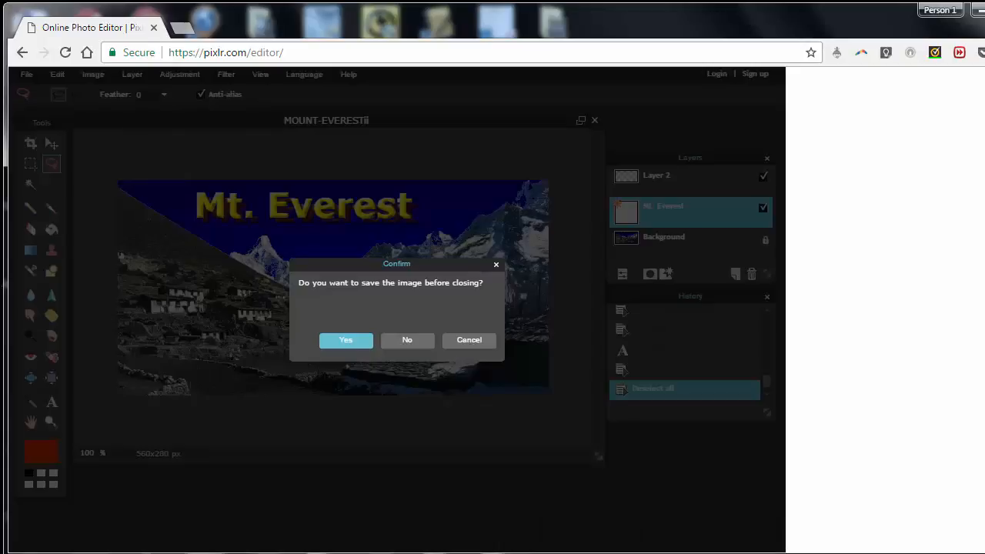
click(407, 341)
click(315, 347)
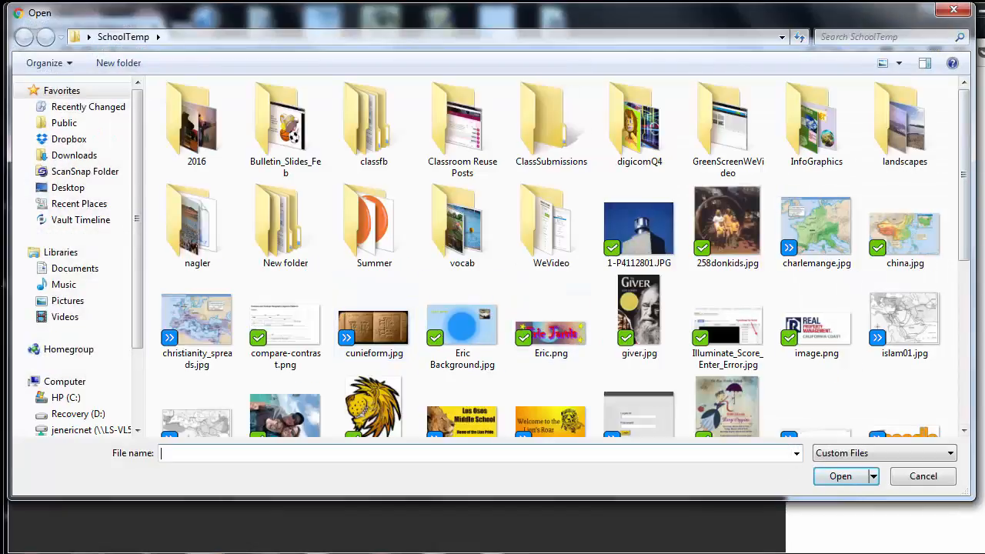
scroll(565, 256, down, 5)
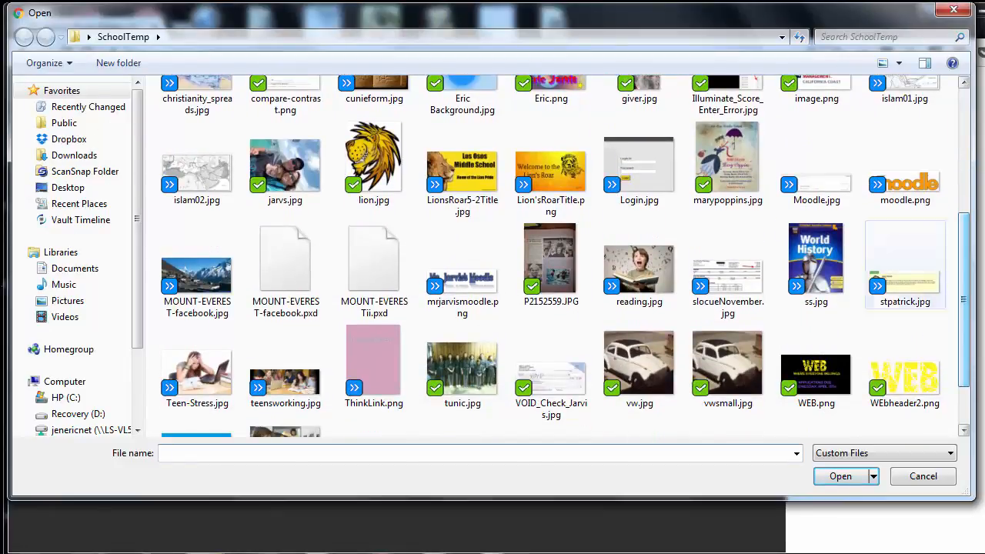
double_click(374, 266)
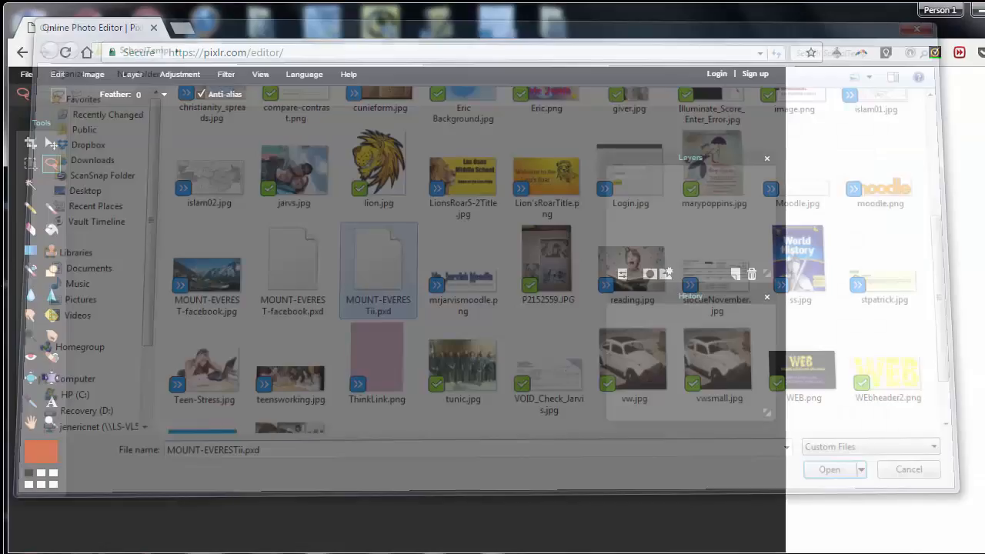
key(t)
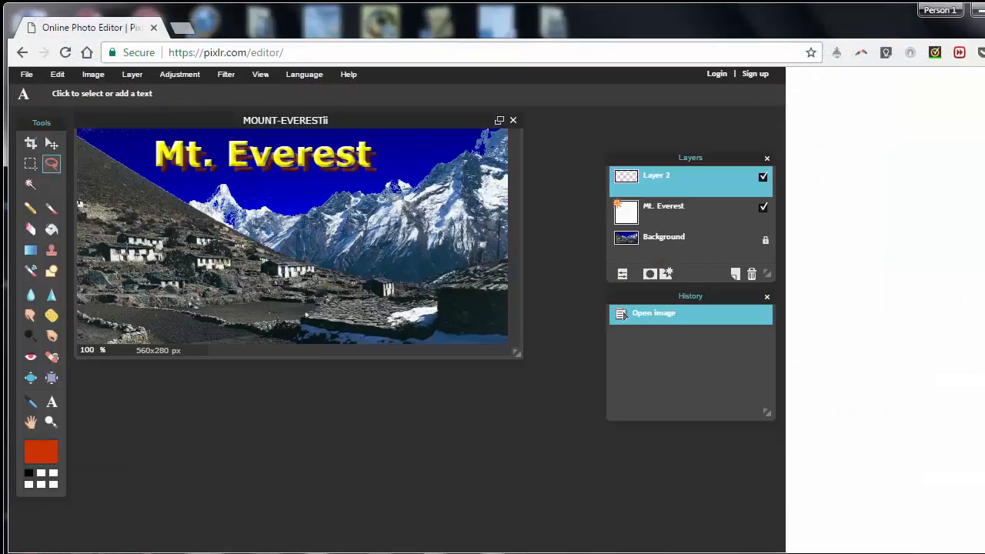
key(v)
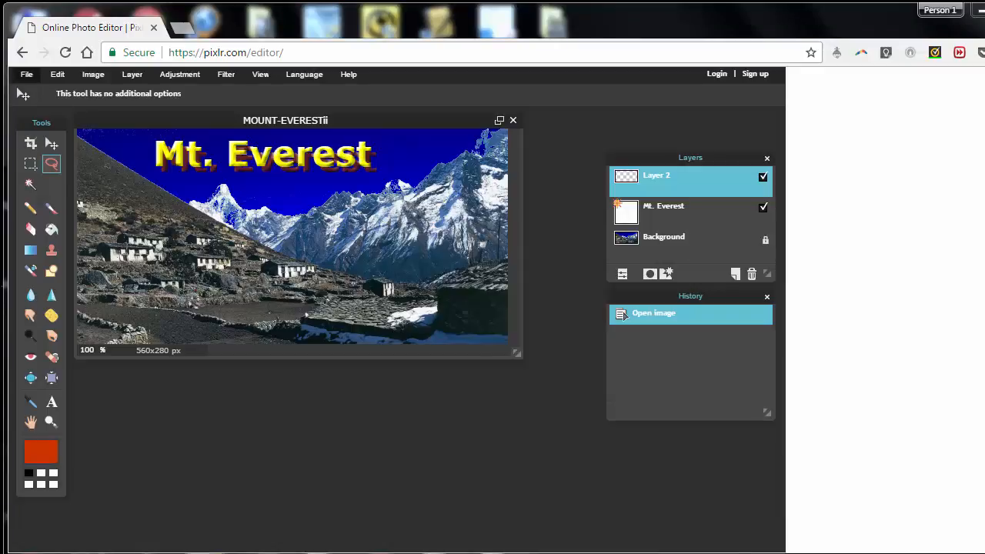
Step: Start saving the image to the computer in the PNG (Transparent, full quality) format
click(26, 74)
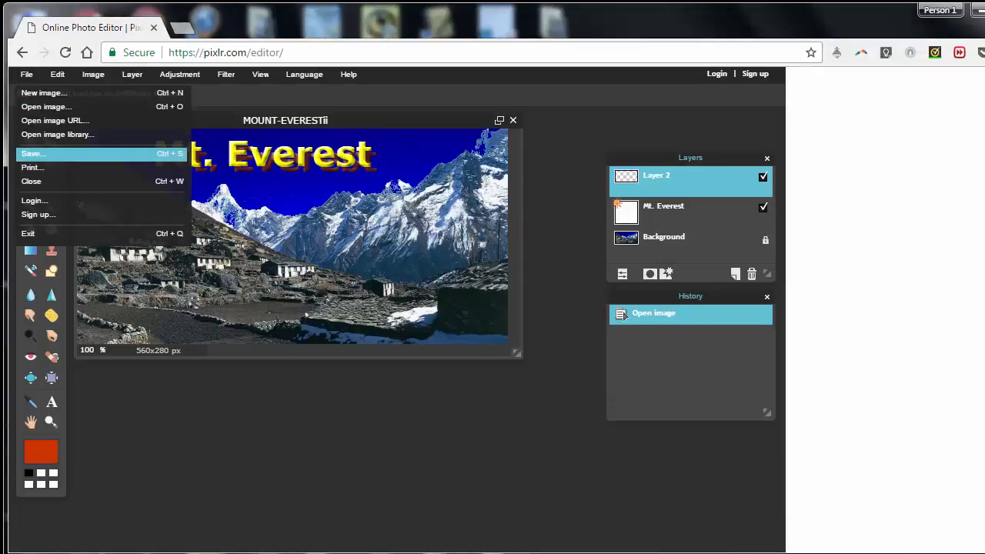
click(33, 153)
click(539, 262)
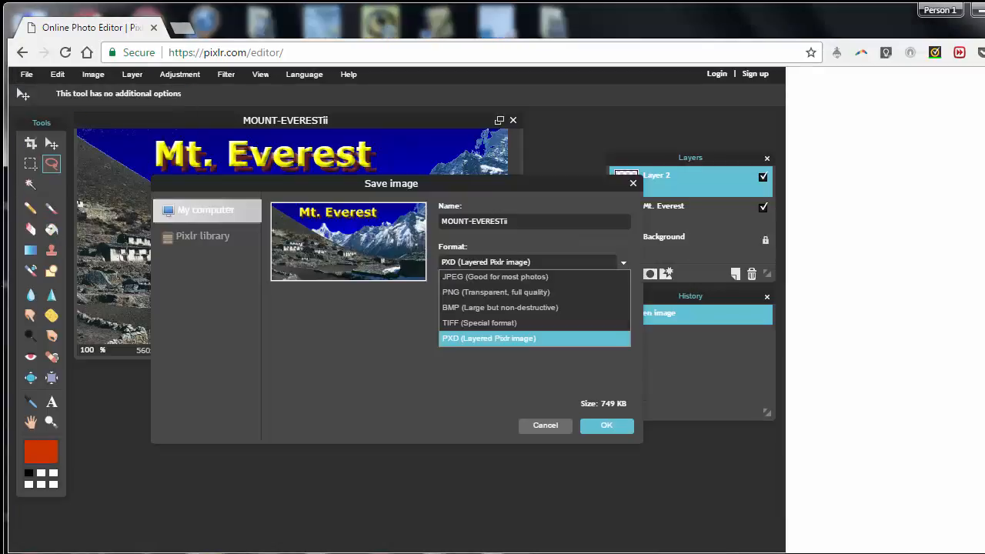
click(500, 288)
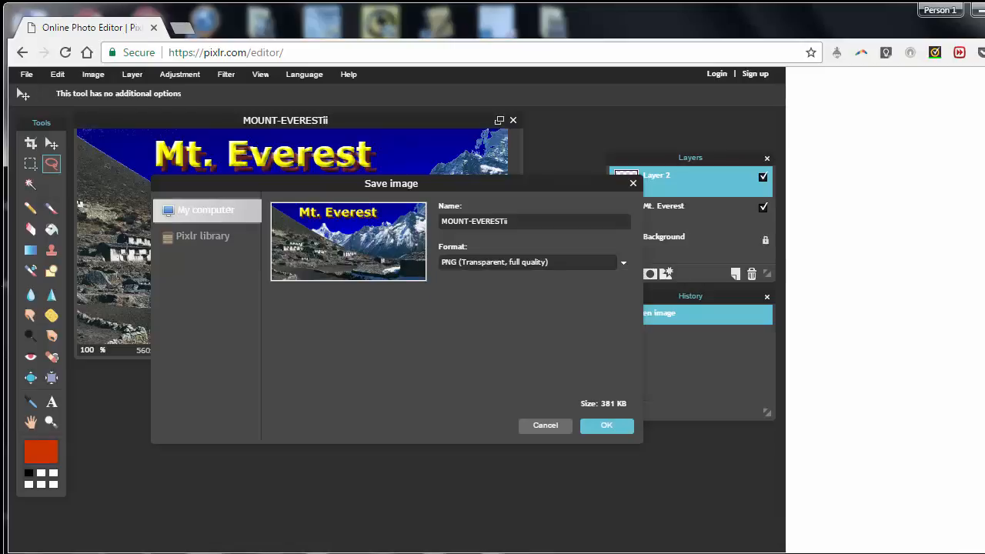
click(606, 425)
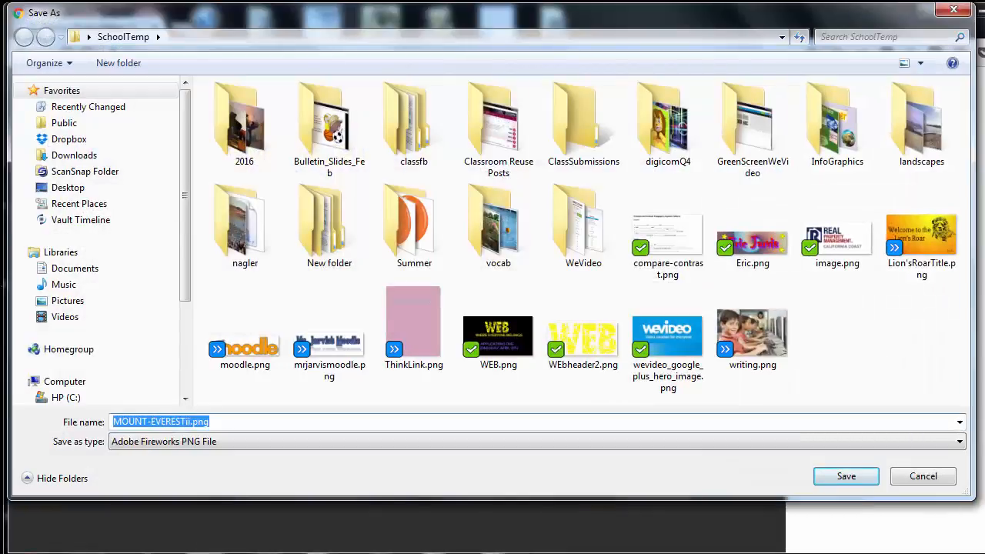
Step: Name the PNG file "Sectionassignment" followed directly by the student's surname, and save it in the SchoolTemp folder
text(S)
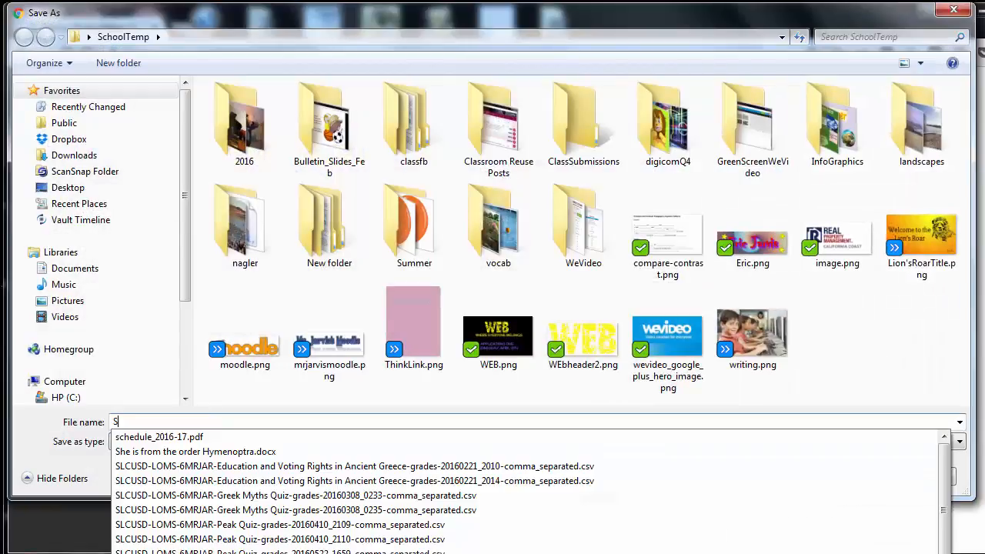
text(ectionassi)
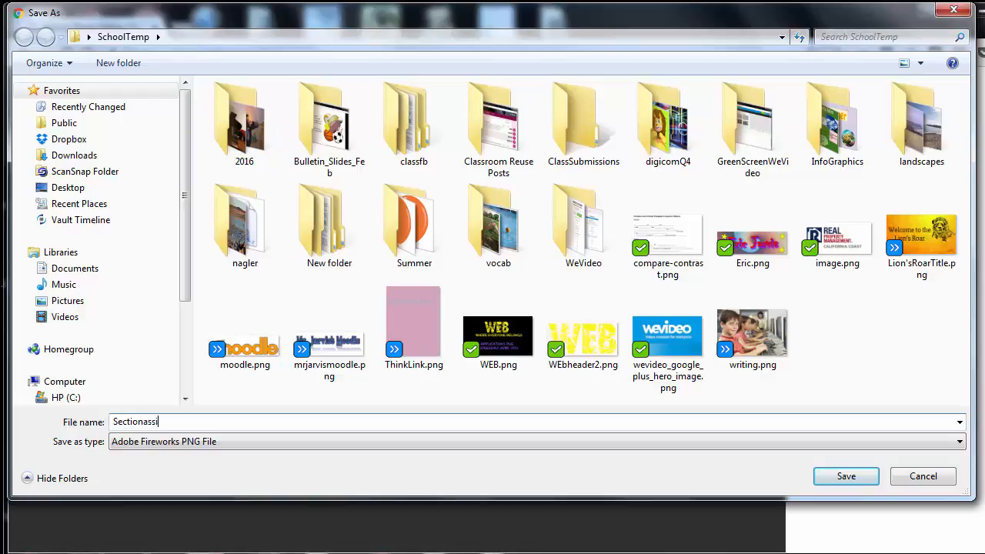
text(gnmentjarvis)
key(Return)
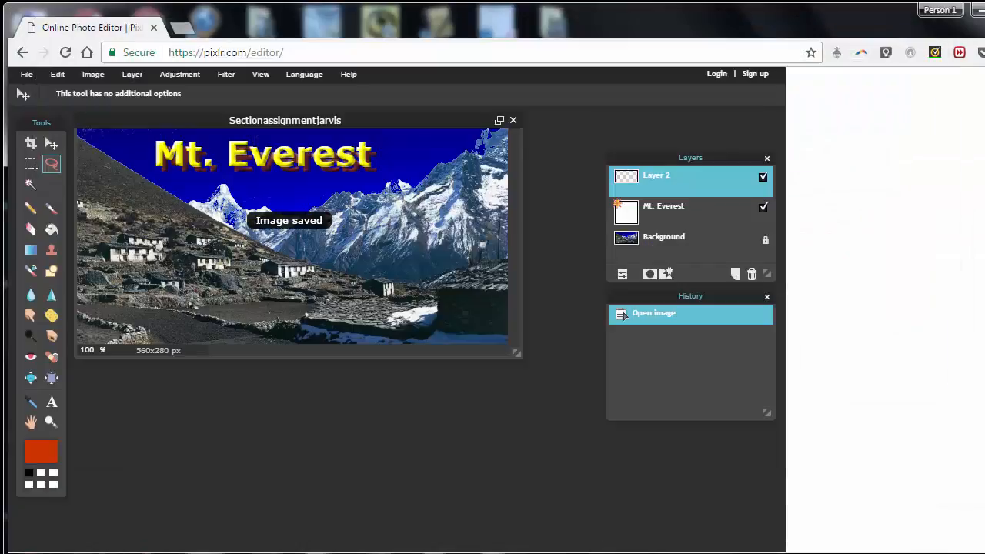